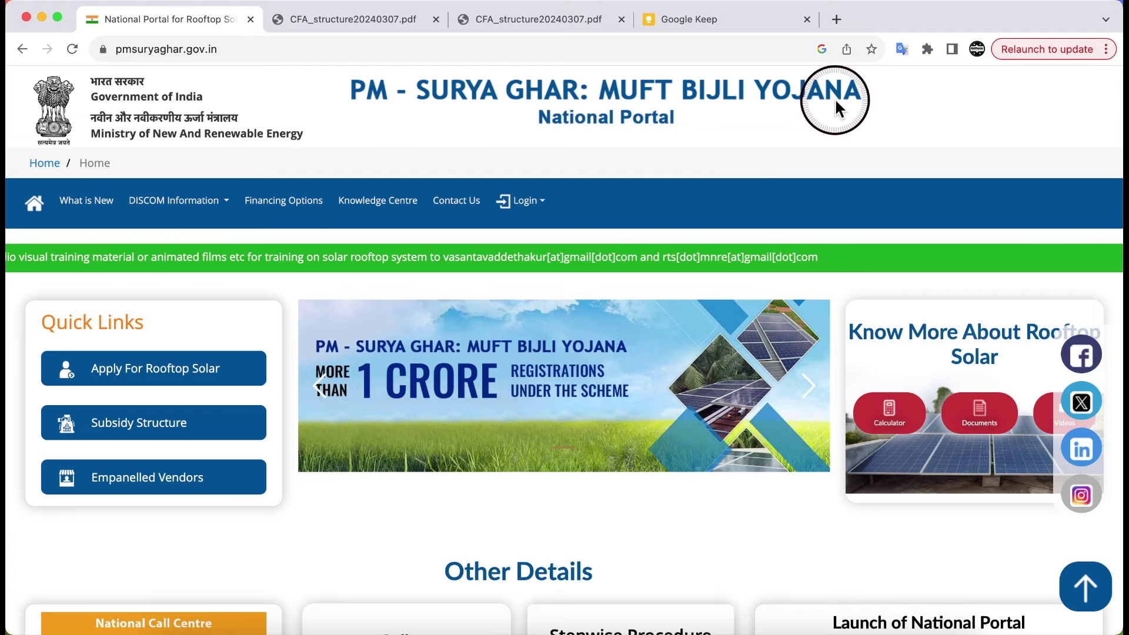
{"action": "scroll", "coordinate": [644, 142], "scroll_direction": "down", "scroll_amount": 3}
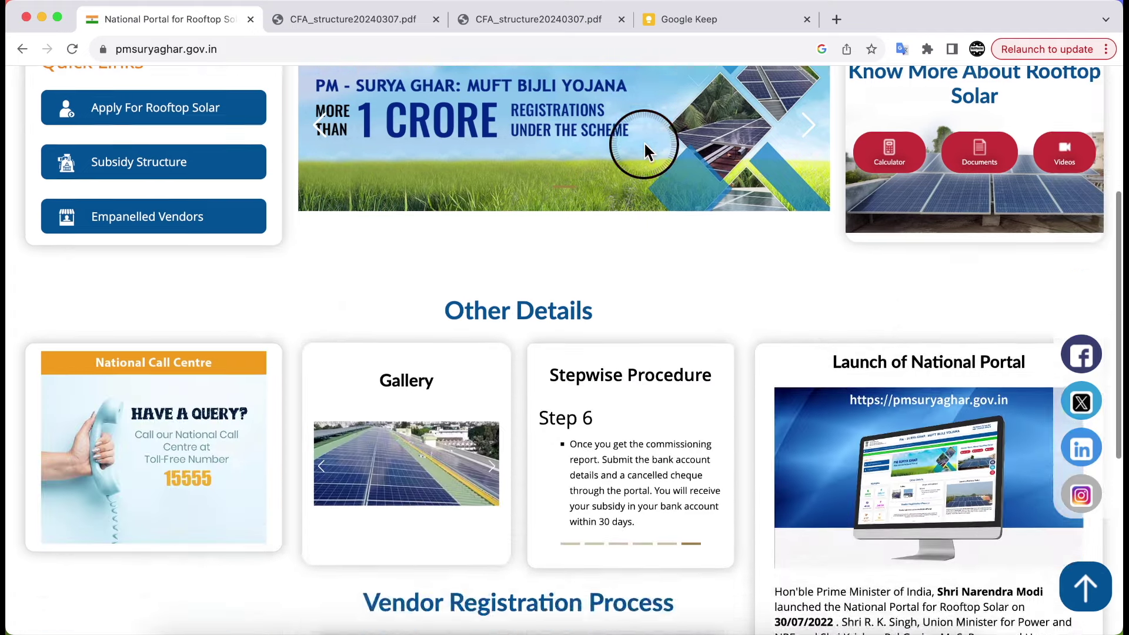
{"action": "scroll", "coordinate": [643, 141], "scroll_direction": "up", "scroll_amount": 5}
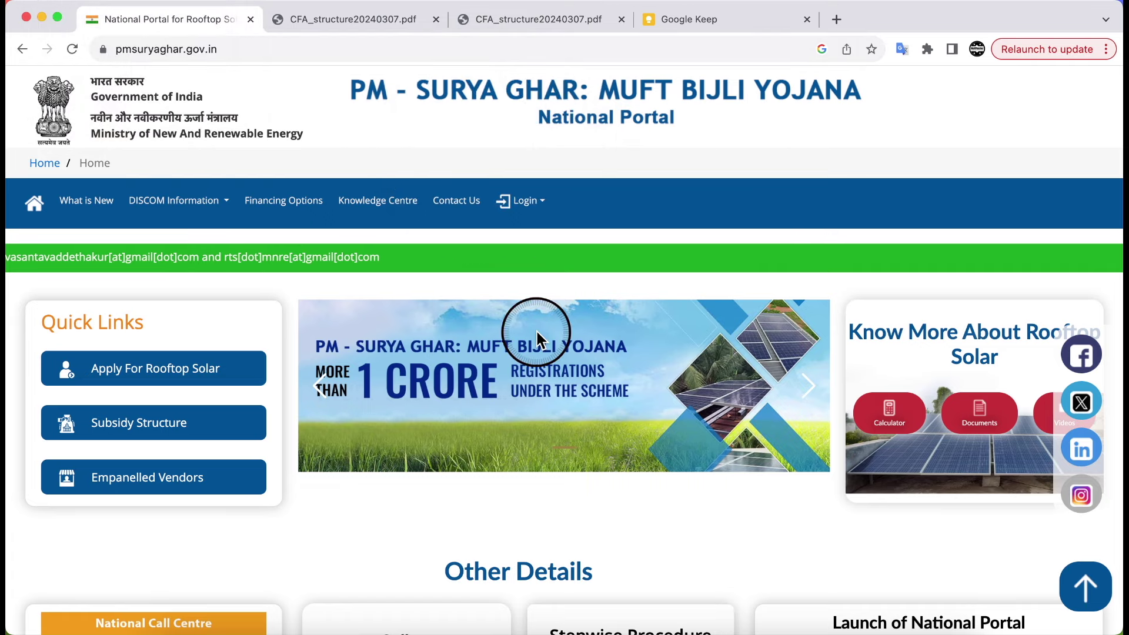
{"action": "scroll", "coordinate": [537, 332], "scroll_direction": "down", "scroll_amount": 10}
{"action": "scroll", "coordinate": [537, 332], "scroll_direction": "up", "scroll_amount": 10}
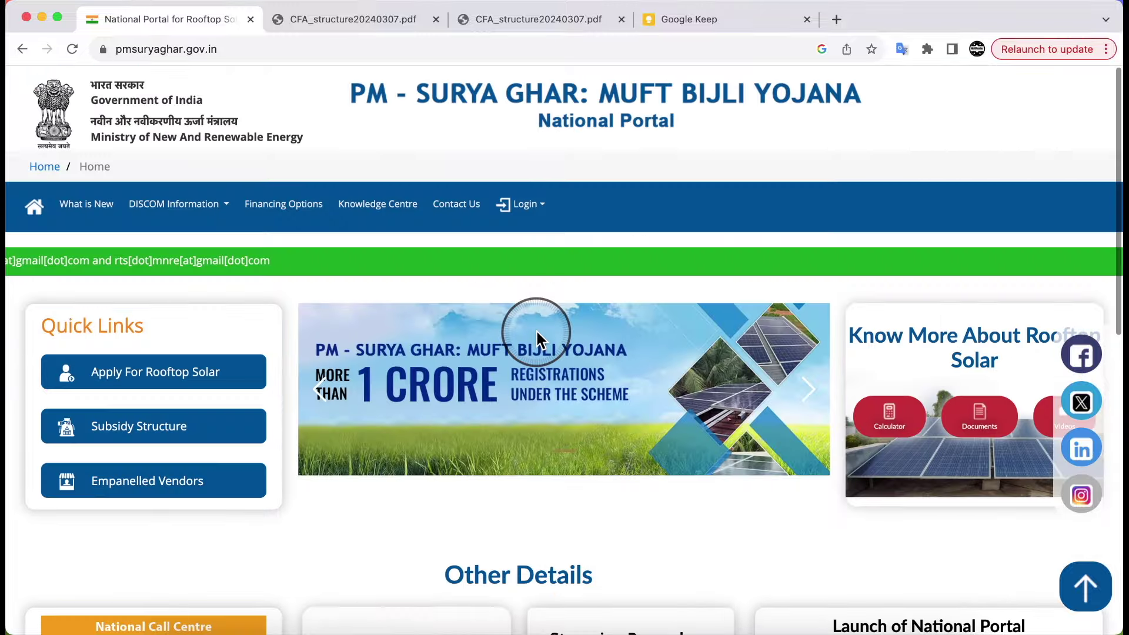
{"action": "scroll", "coordinate": [537, 332], "scroll_direction": "down", "scroll_amount": 5}
{"action": "scroll", "coordinate": [537, 331], "scroll_direction": "up", "scroll_amount": 4}
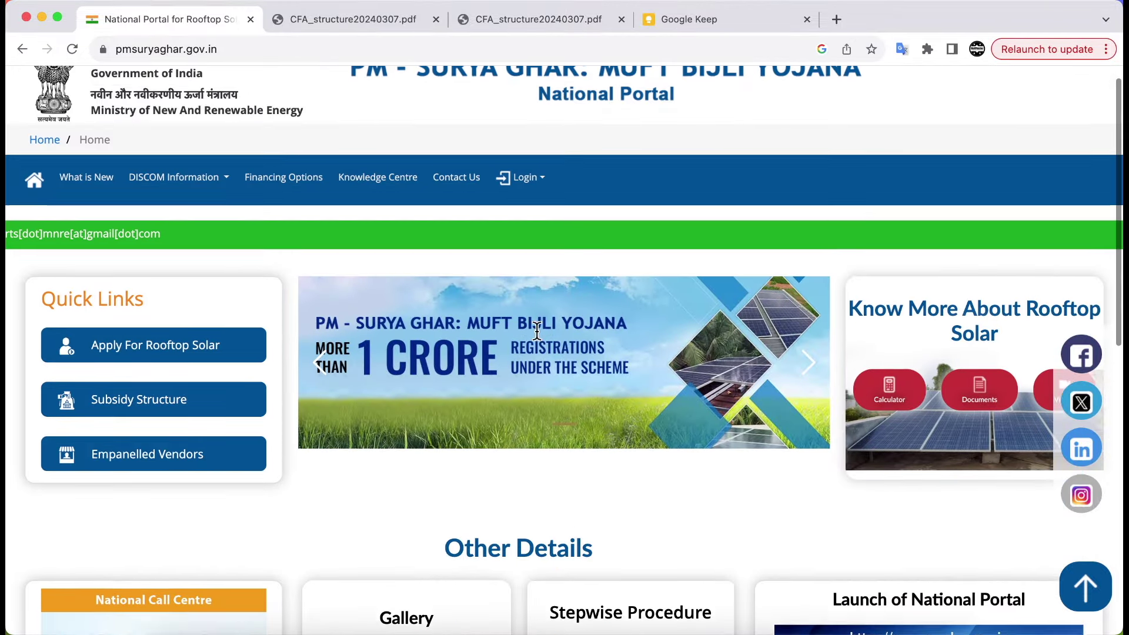
{"action": "scroll", "coordinate": [537, 331], "scroll_direction": "up", "scroll_amount": 1}
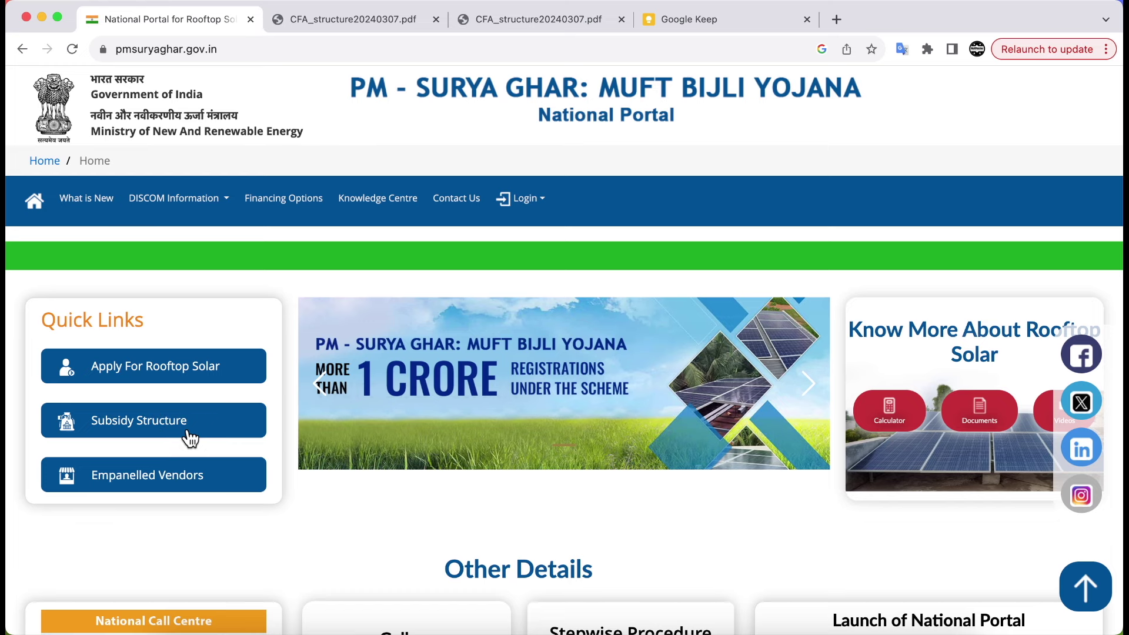
Open the Subsidy Structure document and review the residential subsidy rates and suitable rooftop plant capacities
{"action": "left_click", "coordinate": [143, 433]}
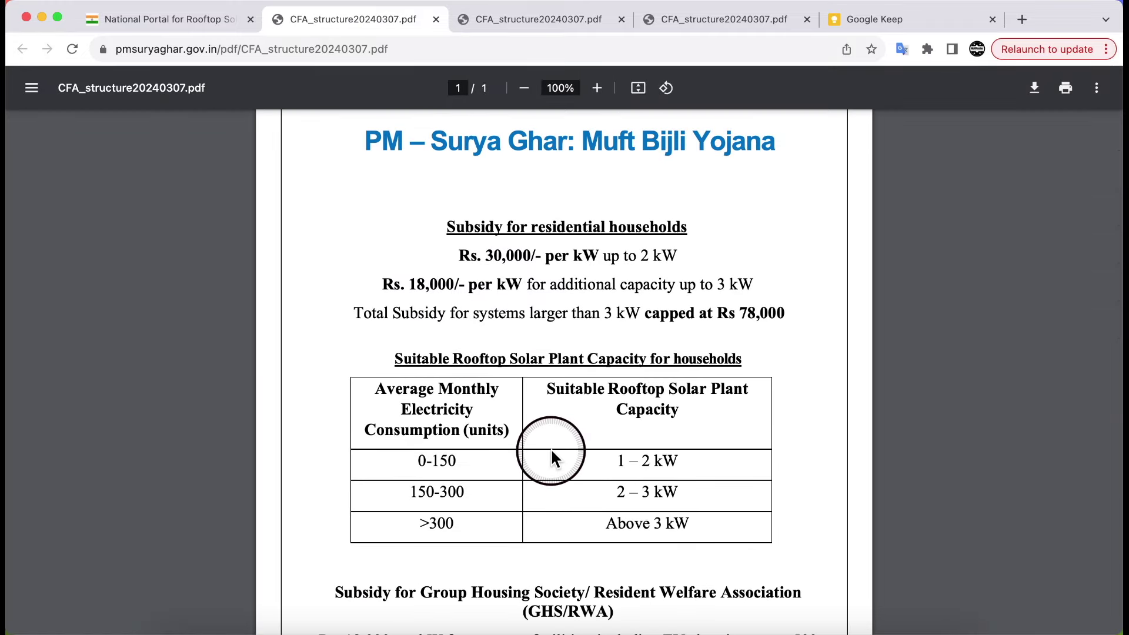
{"action": "scroll", "coordinate": [550, 459], "scroll_direction": "down", "scroll_amount": 1}
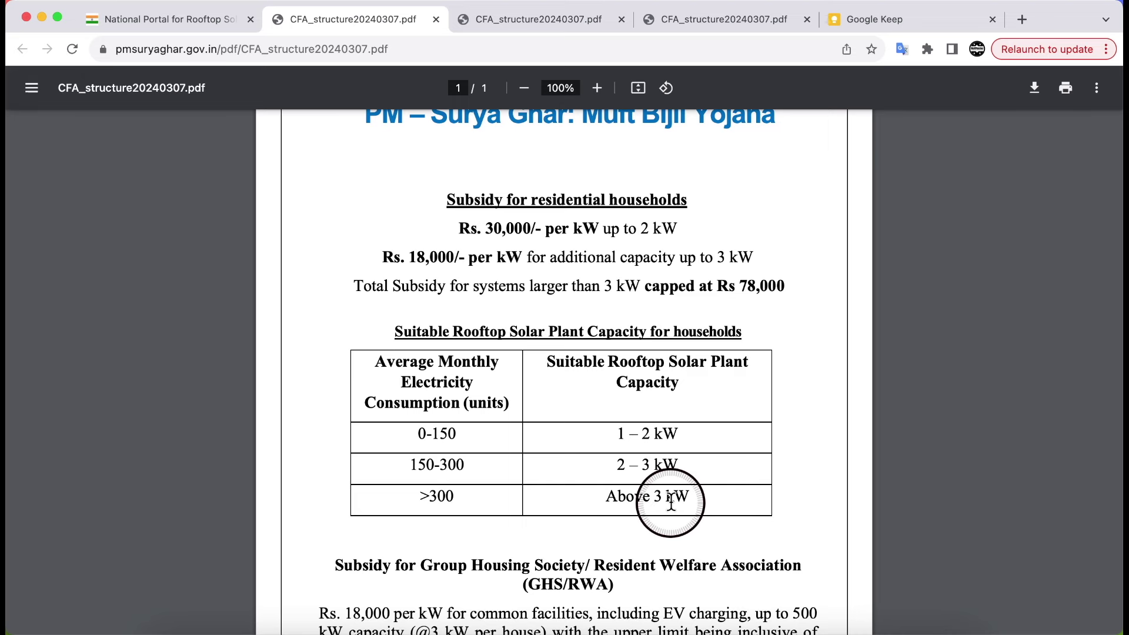
{"action": "scroll", "coordinate": [603, 335], "scroll_direction": "up", "scroll_amount": 1}
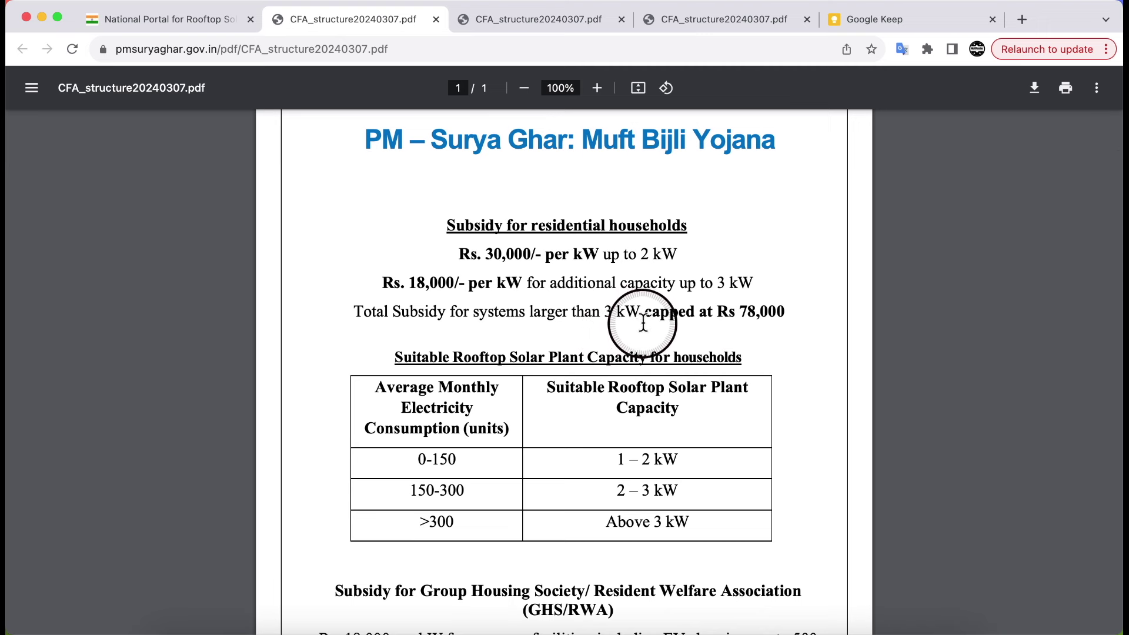
{"action": "left_click", "coordinate": [767, 320]}
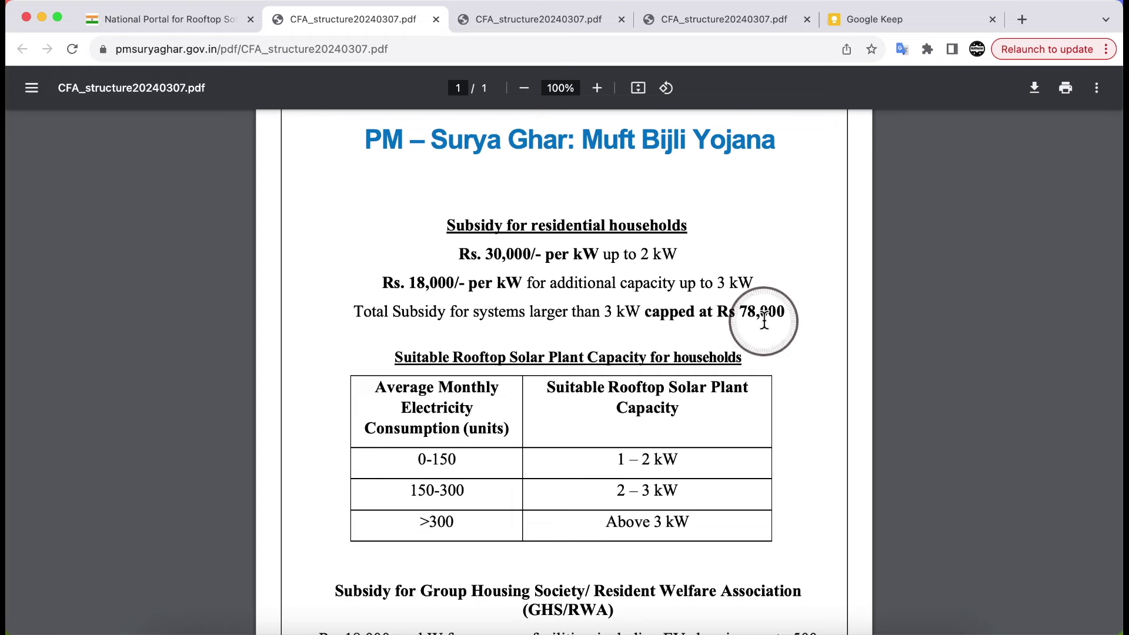
Return to the portal's home page and open the consumer registration form for applying for rooftop solar
{"action": "key", "text": "ctrl+shift+Tab"}
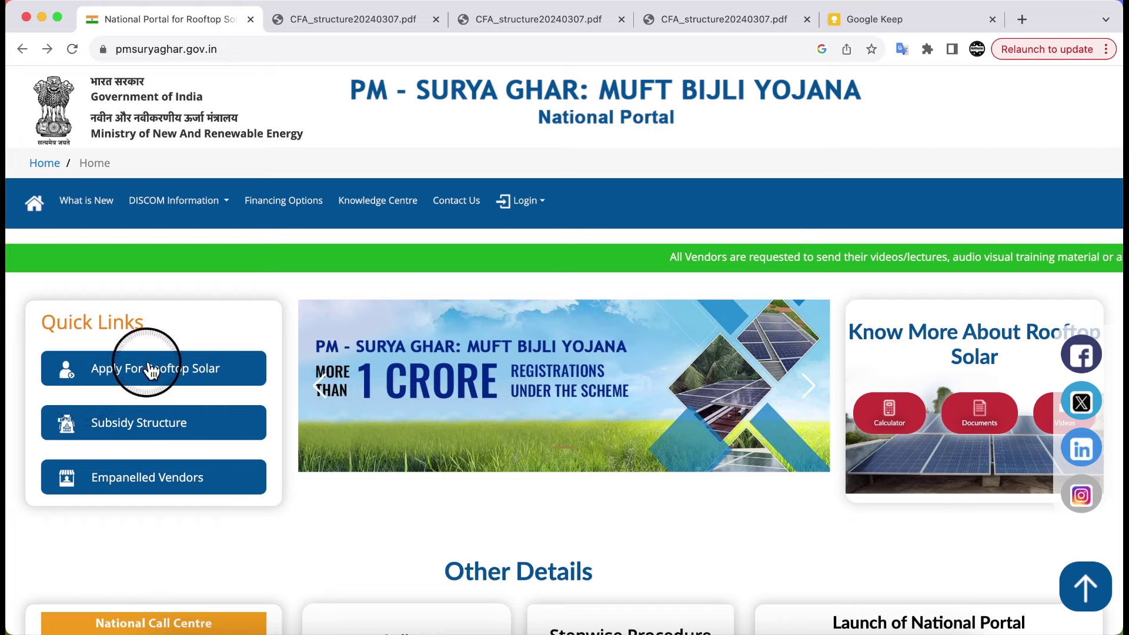
{"action": "left_click", "coordinate": [189, 376]}
{"action": "scroll", "coordinate": [588, 364], "scroll_direction": "down", "scroll_amount": 4}
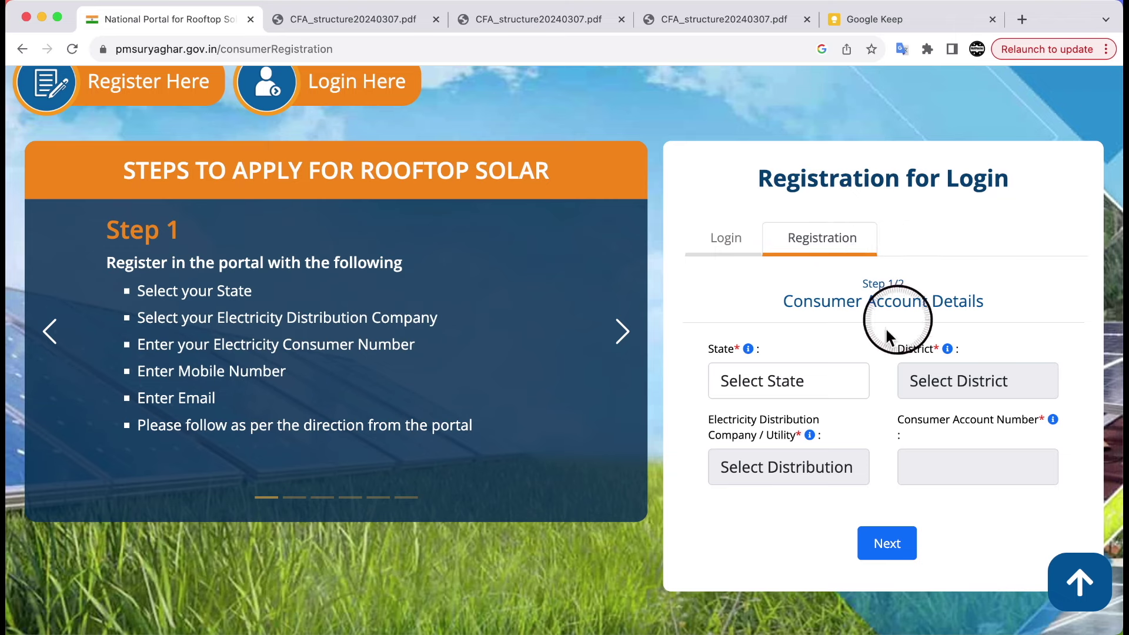
Fill in the consumer account details with state JHARKHAND, district Ramgarh and utility Jharkhand Bijli Vitran Nigam Limited, then activate the consumer account number field
{"action": "left_click", "coordinate": [797, 389]}
{"action": "scroll", "coordinate": [805, 436], "scroll_direction": "down", "scroll_amount": 5}
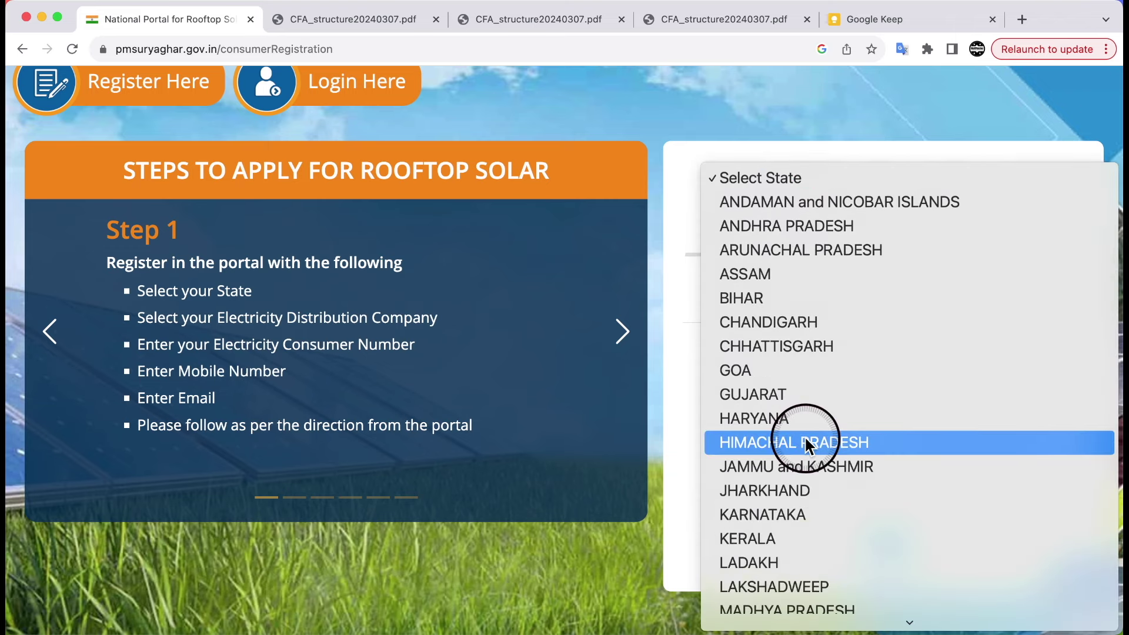
{"action": "left_click", "coordinate": [806, 475]}
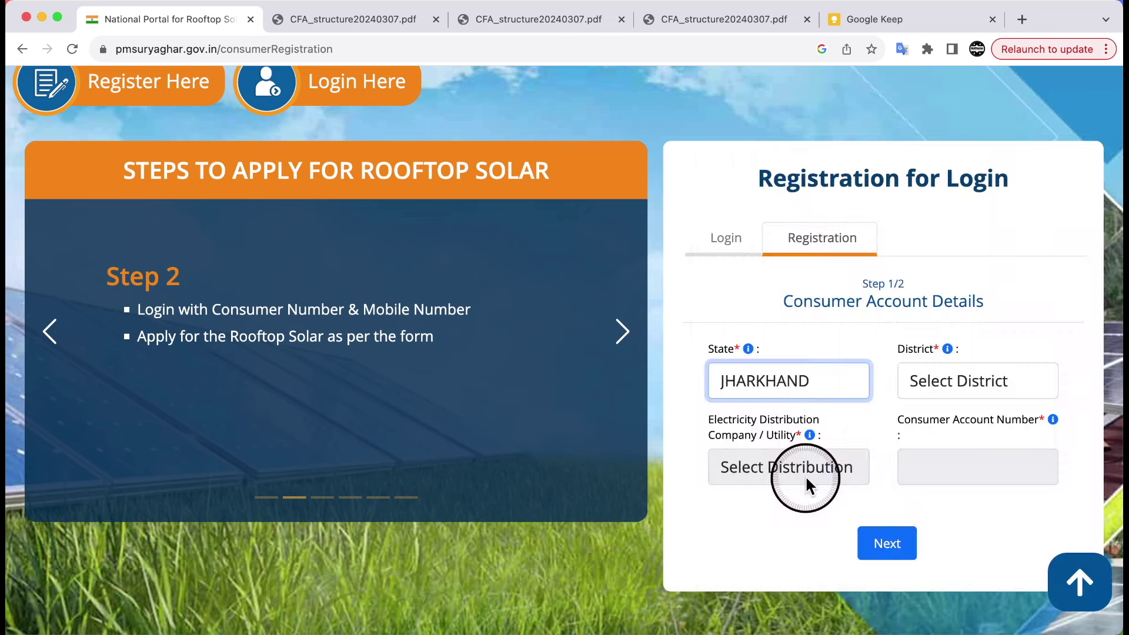
{"action": "left_click", "coordinate": [966, 384]}
{"action": "scroll", "coordinate": [965, 383], "scroll_direction": "down", "scroll_amount": 3}
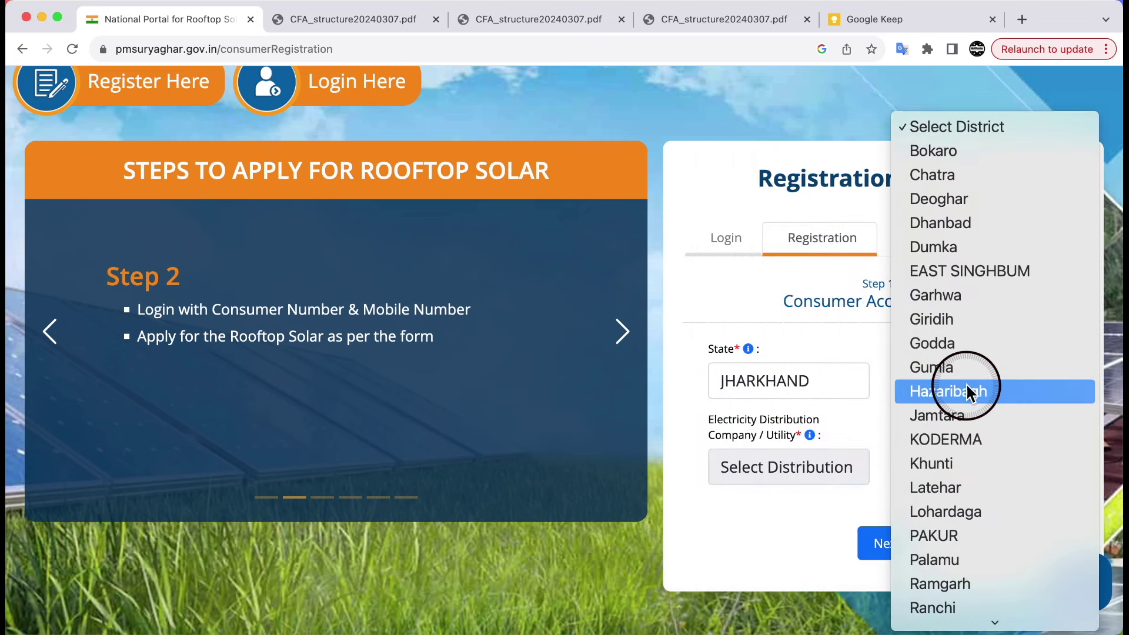
{"action": "left_click", "coordinate": [970, 575]}
{"action": "left_click", "coordinate": [802, 471]}
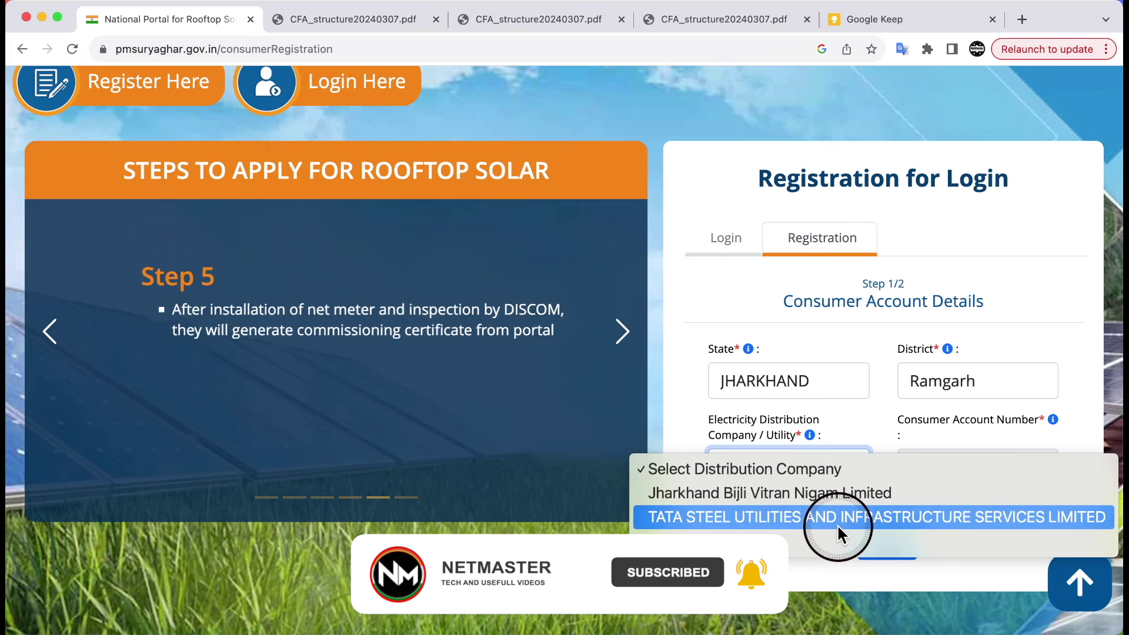
{"action": "left_click", "coordinate": [849, 494]}
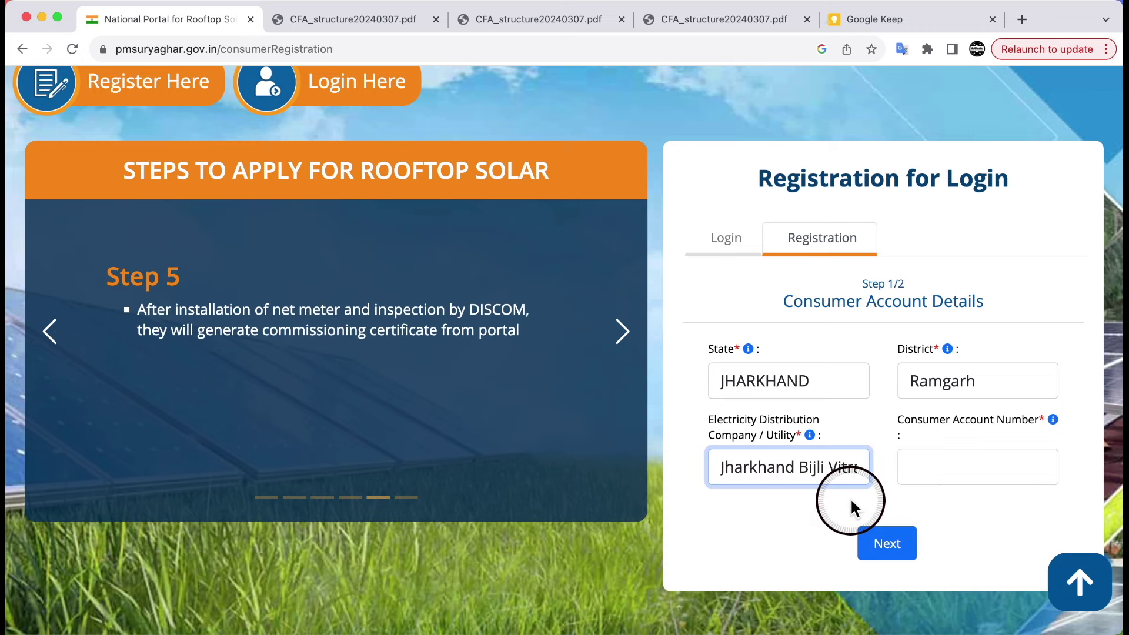
{"action": "left_click", "coordinate": [970, 470]}
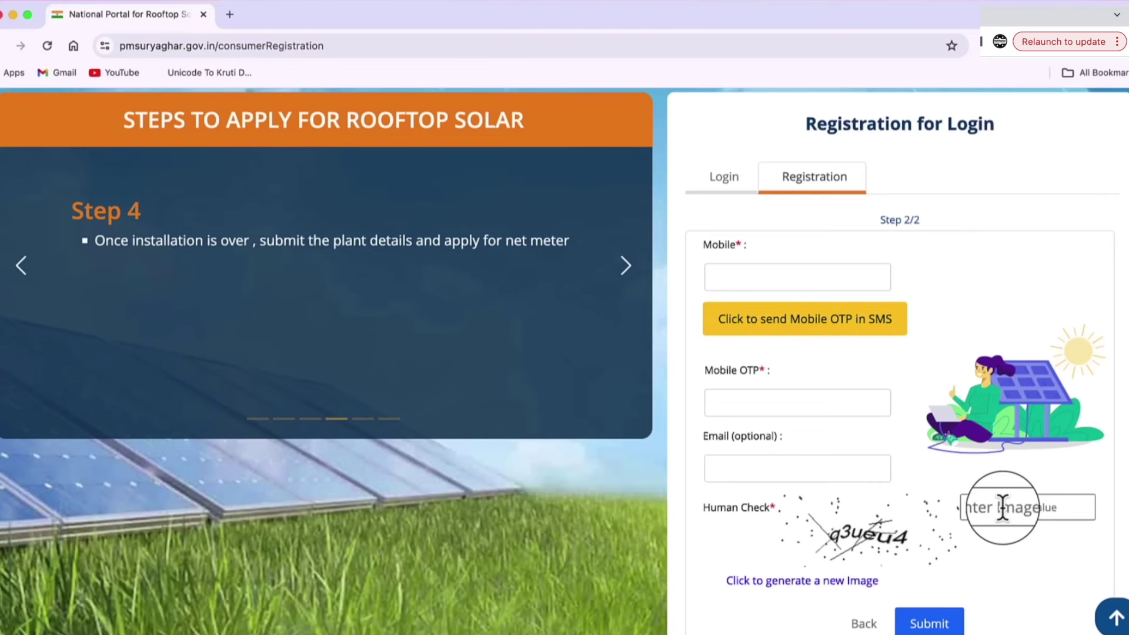
Submit the second step of the registration and open the consumer login page
{"action": "left_click", "coordinate": [930, 622]}
{"action": "left_click_drag", "start_coordinate": [735, 259], "coordinate": [990, 261]}
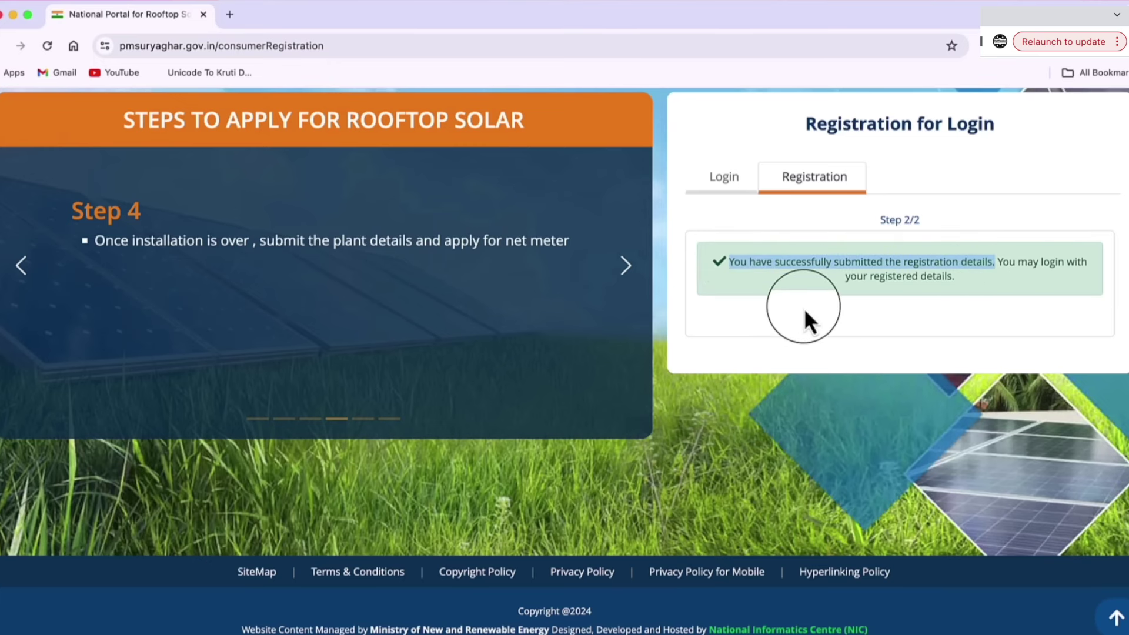
{"action": "scroll", "coordinate": [805, 315], "scroll_direction": "up", "scroll_amount": 1}
{"action": "scroll", "coordinate": [803, 308], "scroll_direction": "up", "scroll_amount": 3}
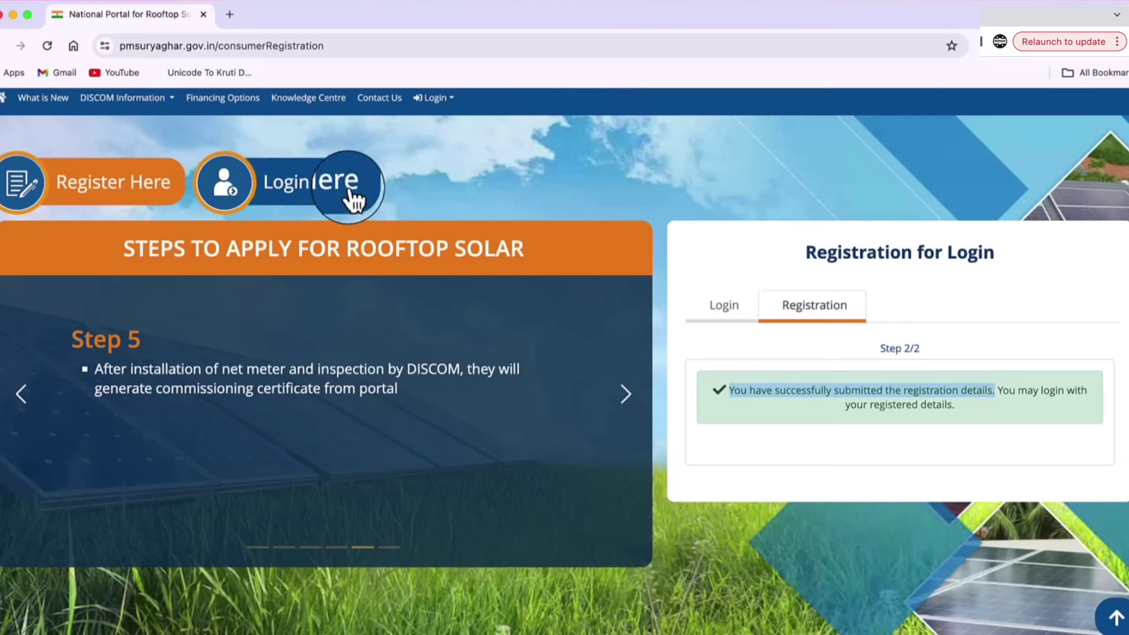
{"action": "left_click", "coordinate": [303, 191]}
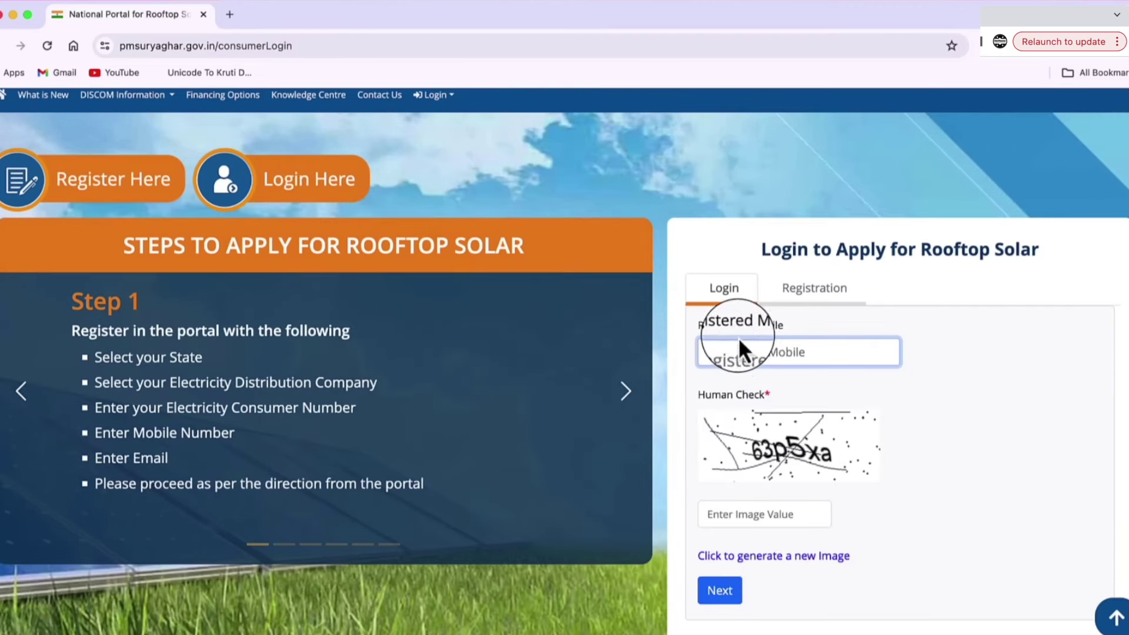
Request an OTP for the registered mobile number and log in to apply for rooftop solar
{"action": "left_click", "coordinate": [771, 356]}
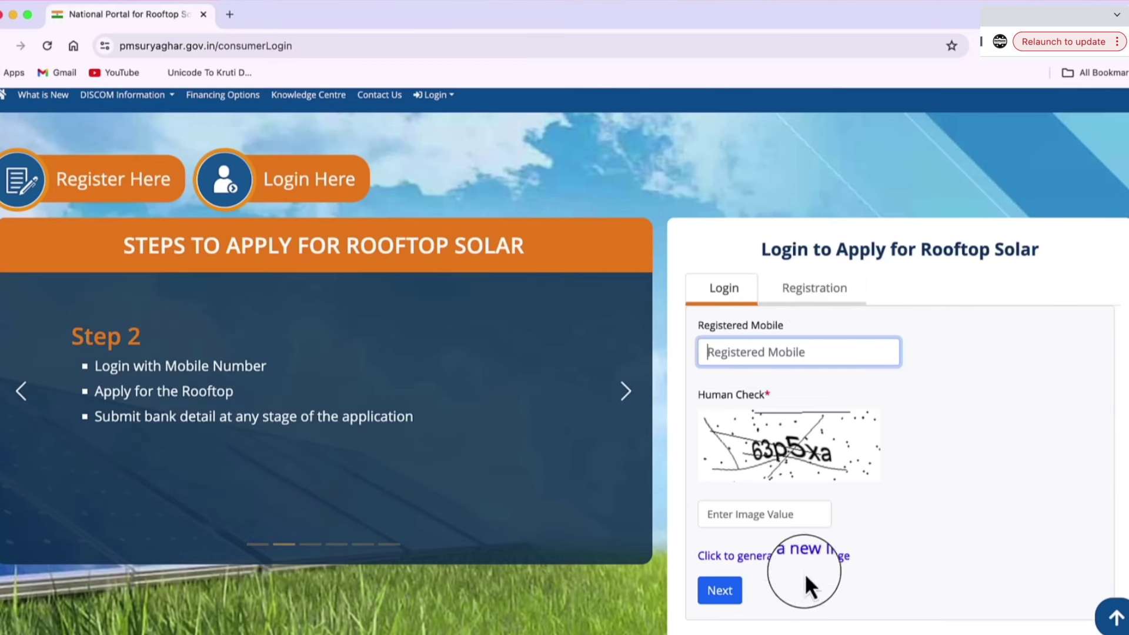
{"action": "left_click", "coordinate": [724, 593]}
{"action": "left_click_drag", "start_coordinate": [755, 352], "coordinate": [849, 351]}
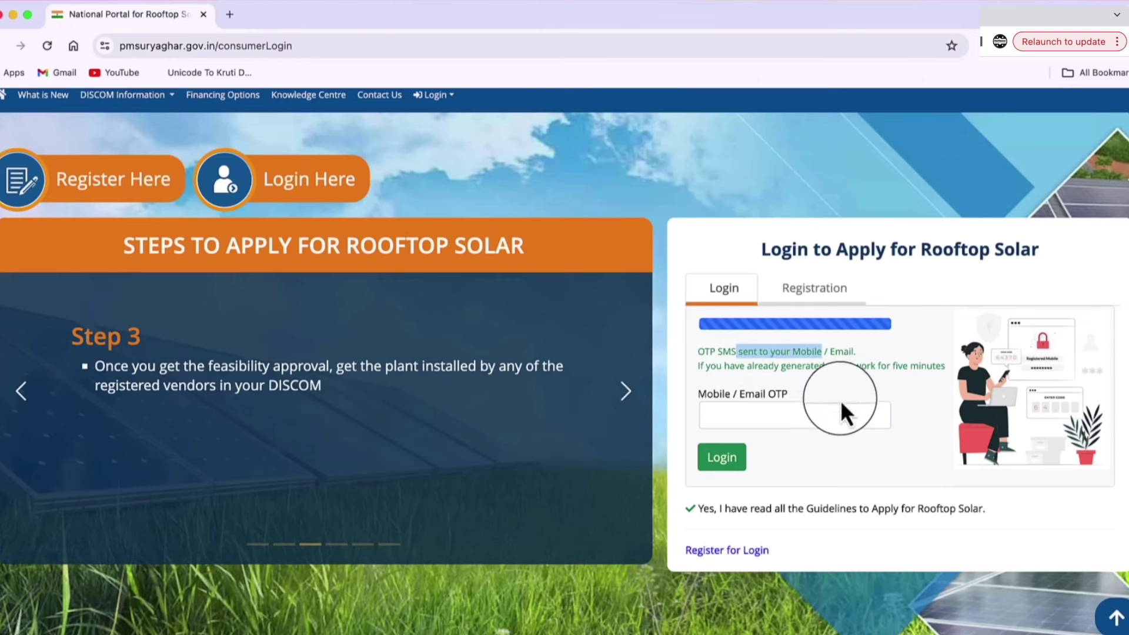
{"action": "left_click", "coordinate": [722, 457]}
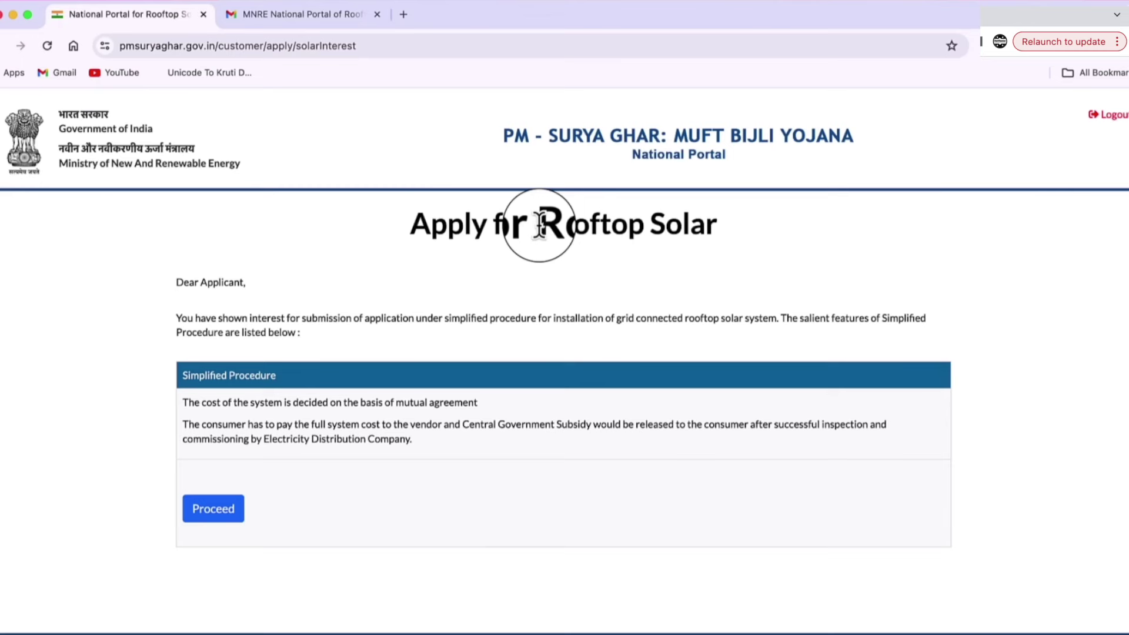
Proceed from the simplified procedure notice to the application form and set the category of applicant to General
{"action": "left_click_drag", "start_coordinate": [540, 225], "coordinate": [719, 226]}
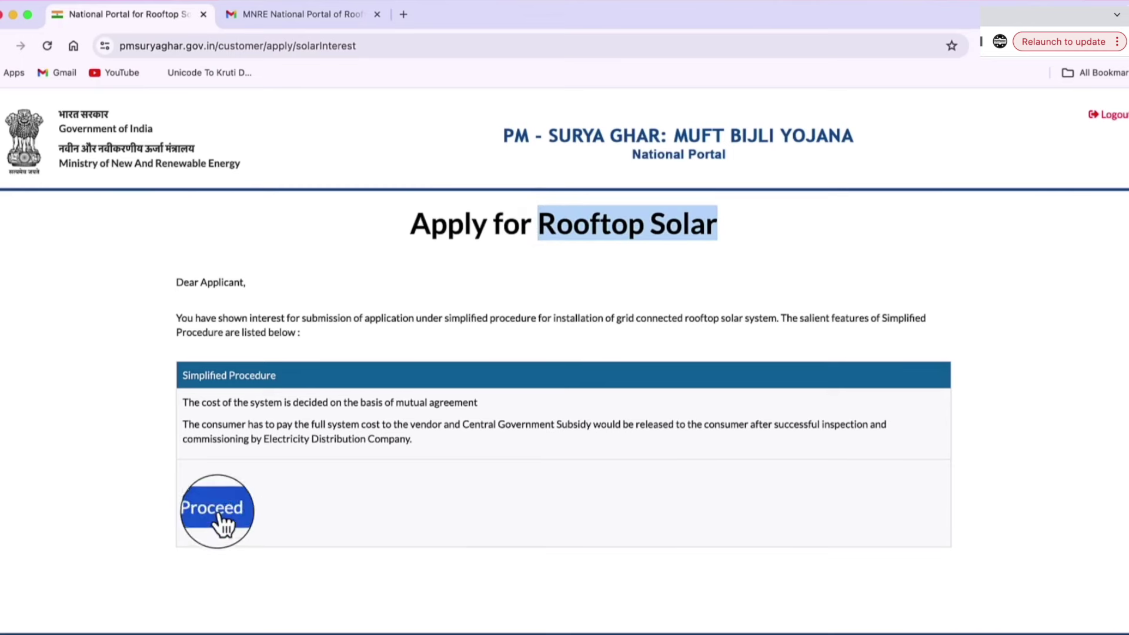
{"action": "left_click", "coordinate": [282, 497]}
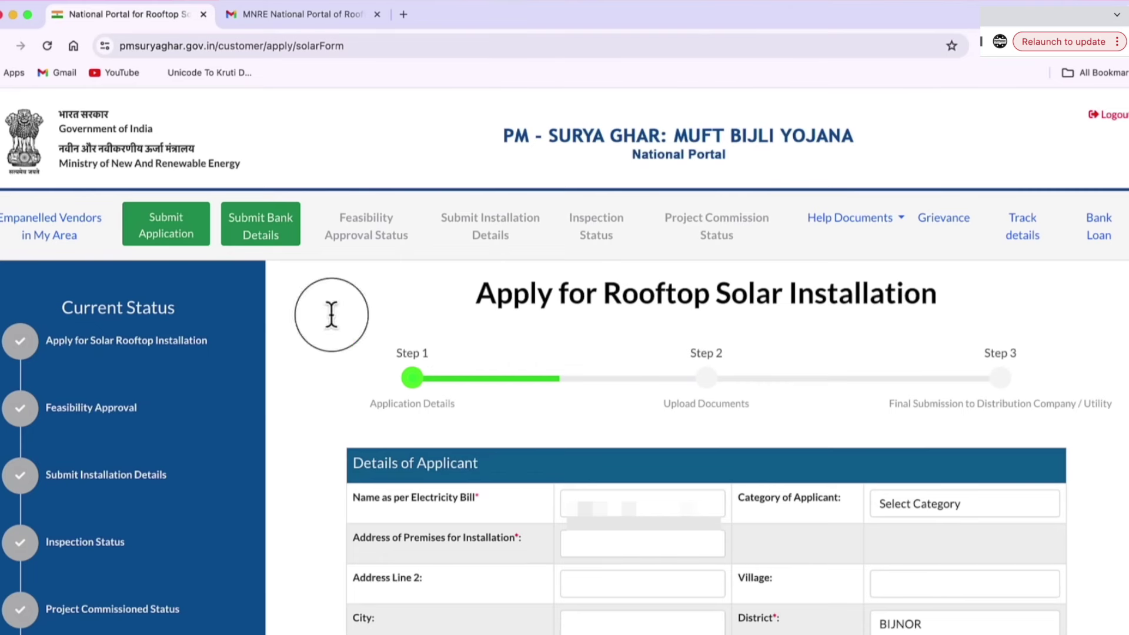
{"action": "scroll", "coordinate": [259, 265], "scroll_direction": "down", "scroll_amount": 3}
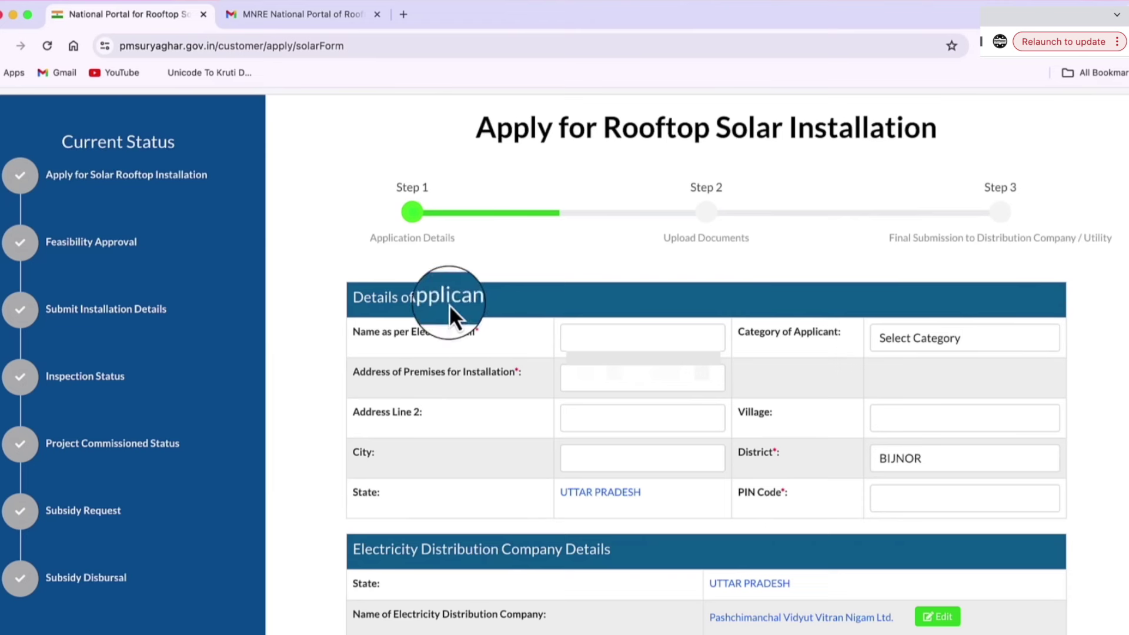
{"action": "left_click_drag", "start_coordinate": [362, 297], "coordinate": [458, 297]}
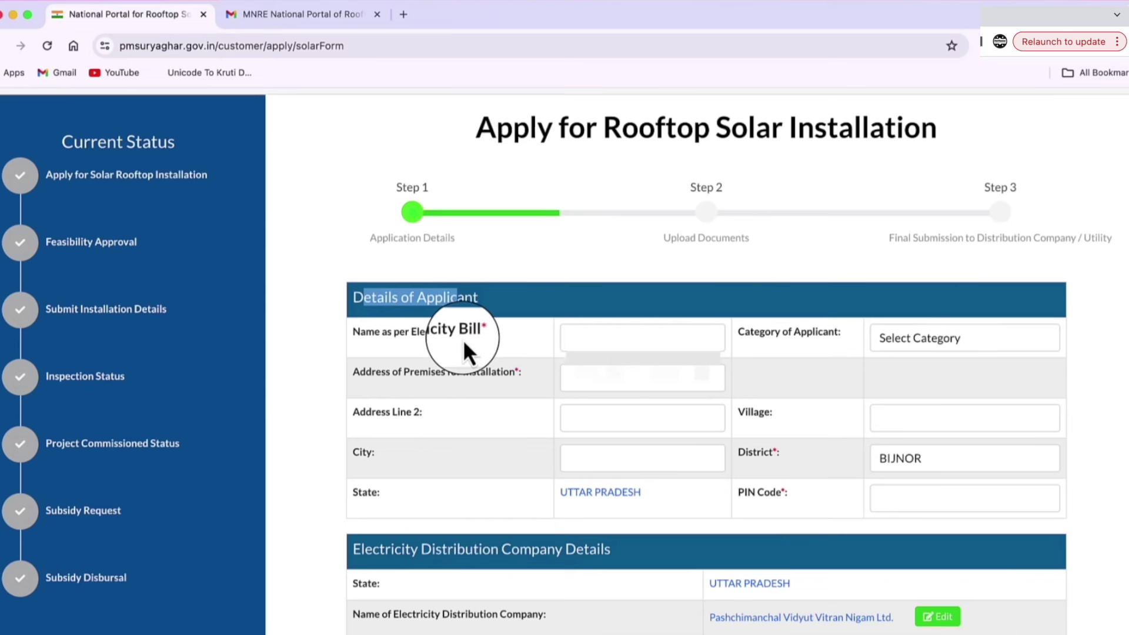
{"action": "left_click", "coordinate": [937, 340]}
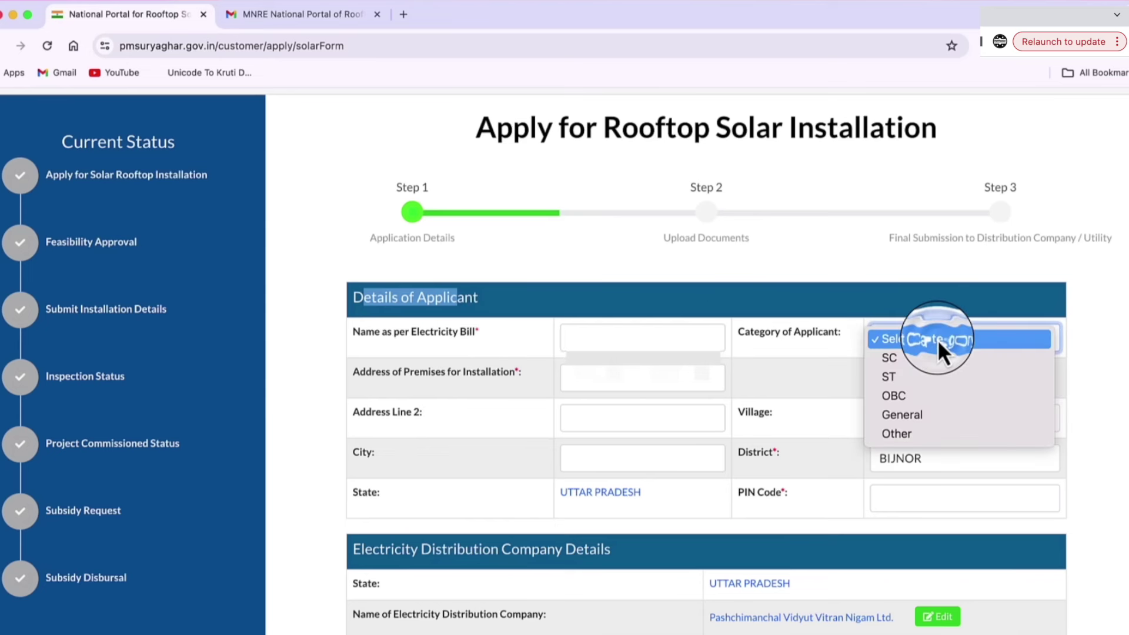
{"action": "left_click", "coordinate": [930, 415]}
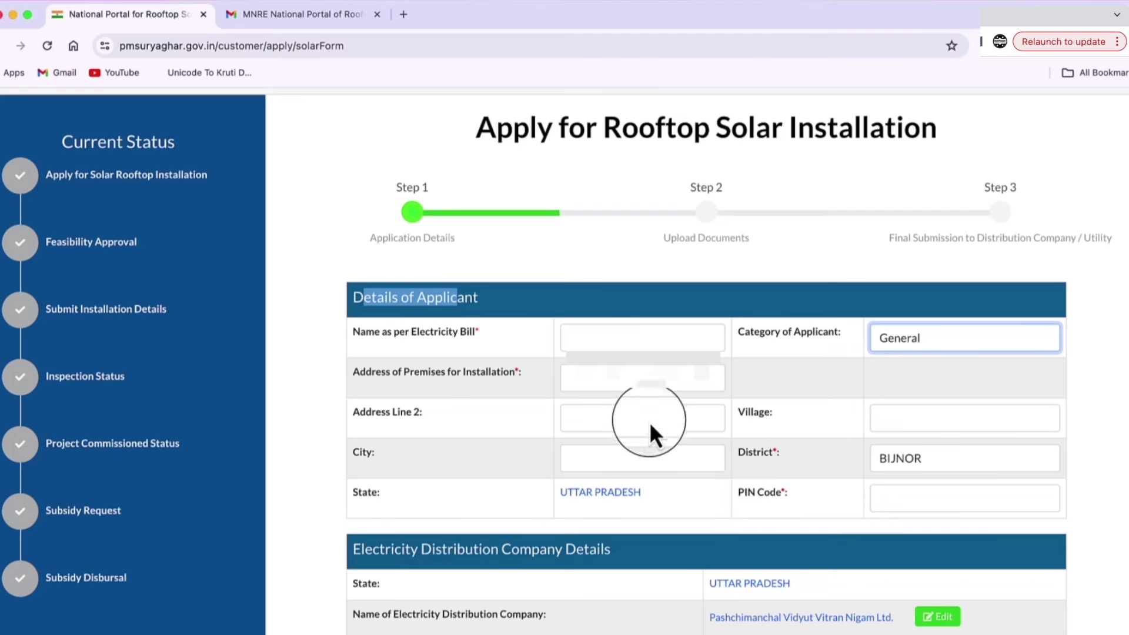
Set the division name of the electricity distribution company to EDD-I BIJNORE
{"action": "scroll", "coordinate": [647, 366], "scroll_direction": "down", "scroll_amount": 7}
{"action": "left_click_drag", "start_coordinate": [358, 114], "coordinate": [626, 120]}
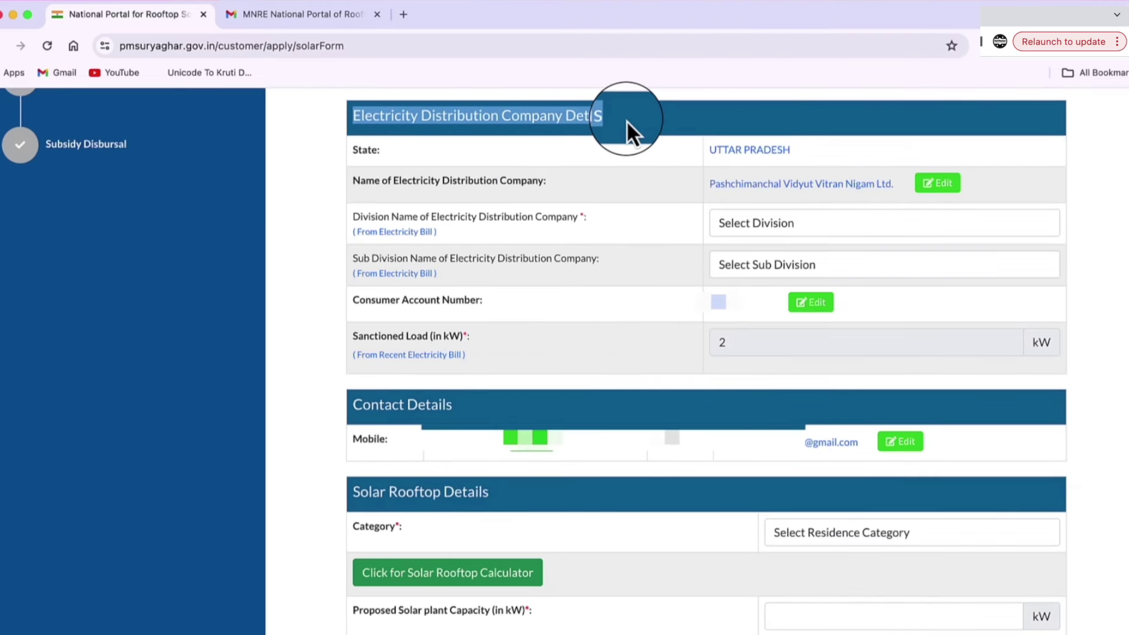
{"action": "left_click", "coordinate": [806, 223]}
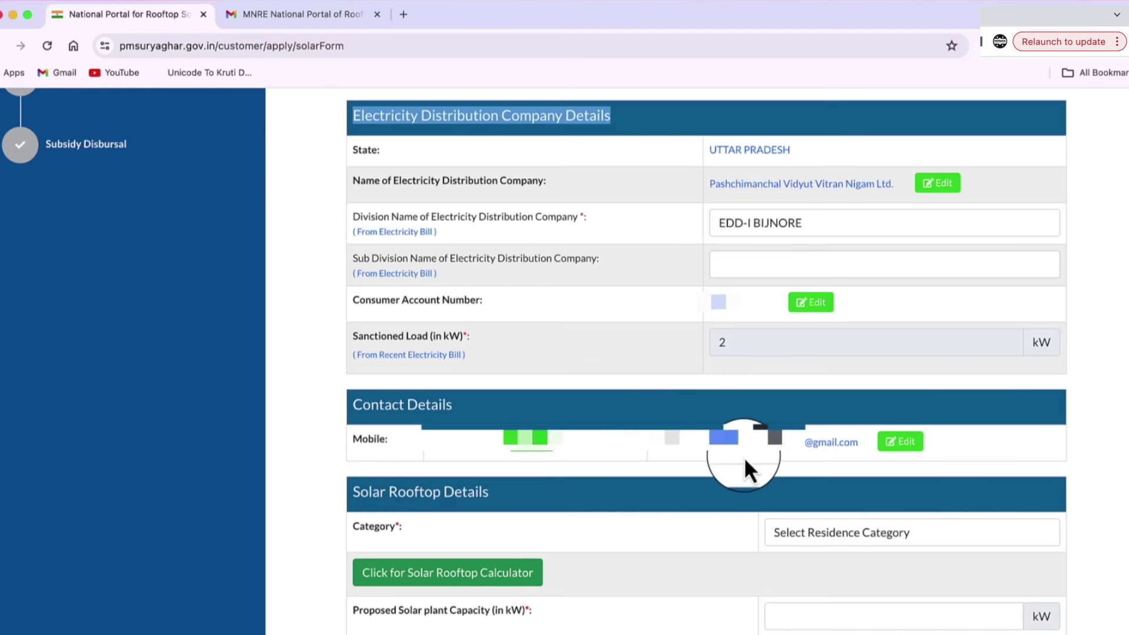
In the solar rooftop details, set the category to Residential and the proposed solar plant capacity to 3 kW
{"action": "scroll", "coordinate": [354, 121], "scroll_direction": "down", "scroll_amount": 6}
{"action": "left_click_drag", "start_coordinate": [353, 121], "coordinate": [555, 132]}
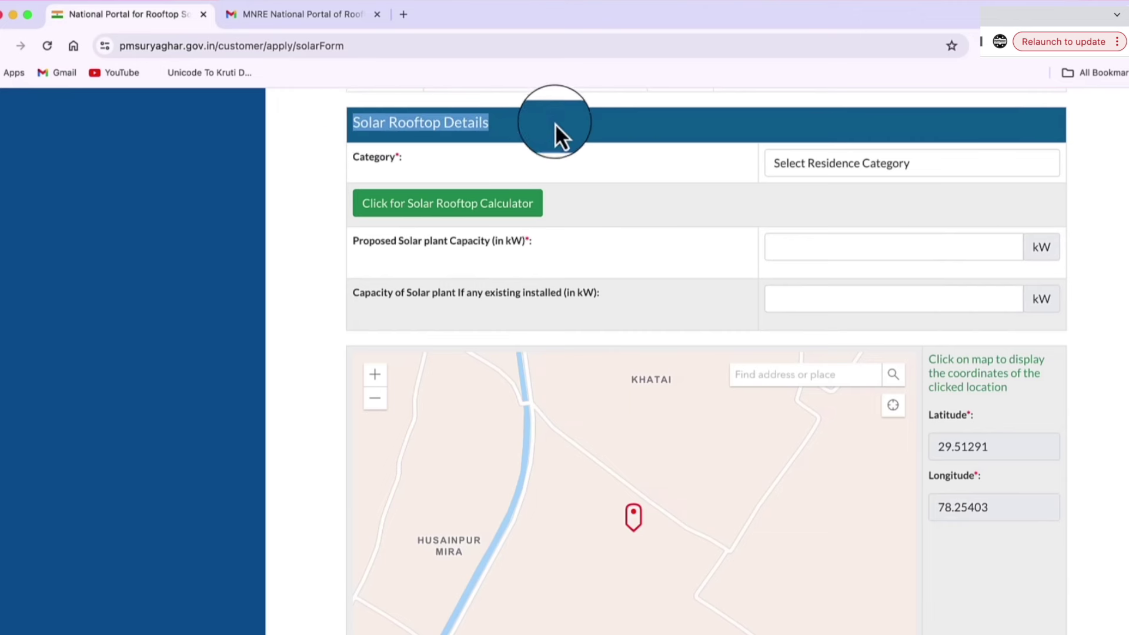
{"action": "left_click", "coordinate": [832, 161]}
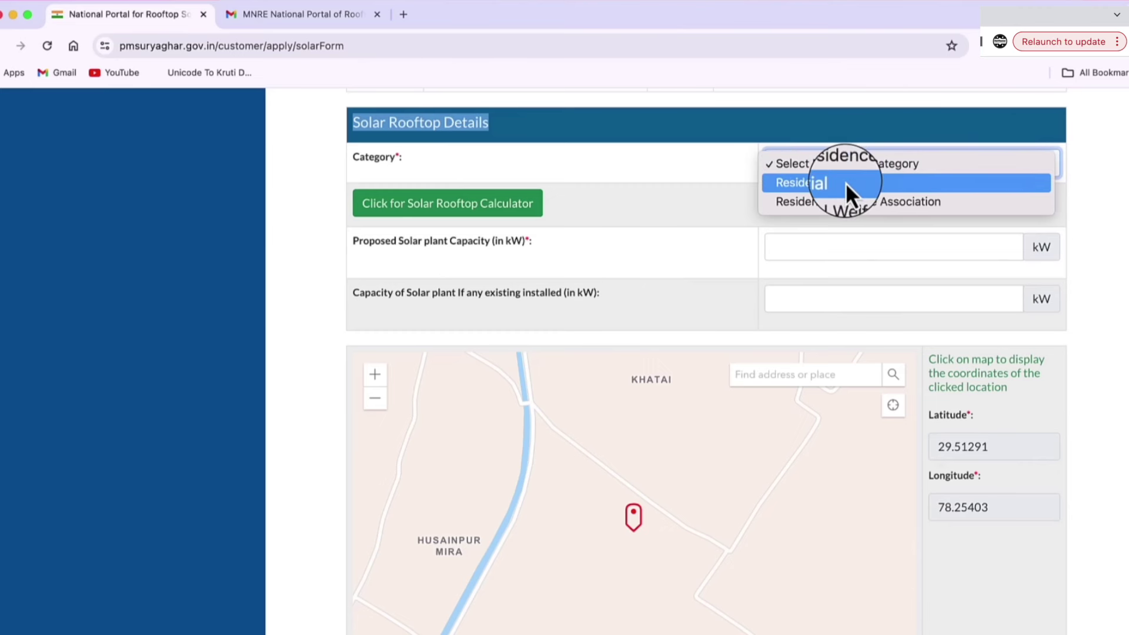
{"action": "left_click", "coordinate": [846, 182]}
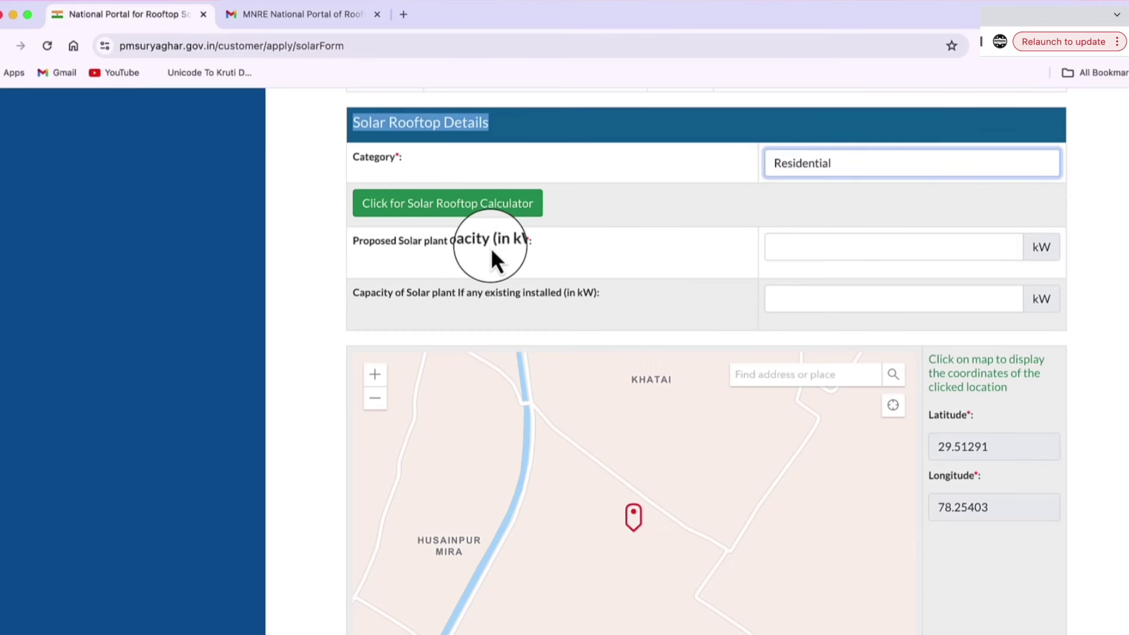
{"action": "left_click", "coordinate": [929, 246]}
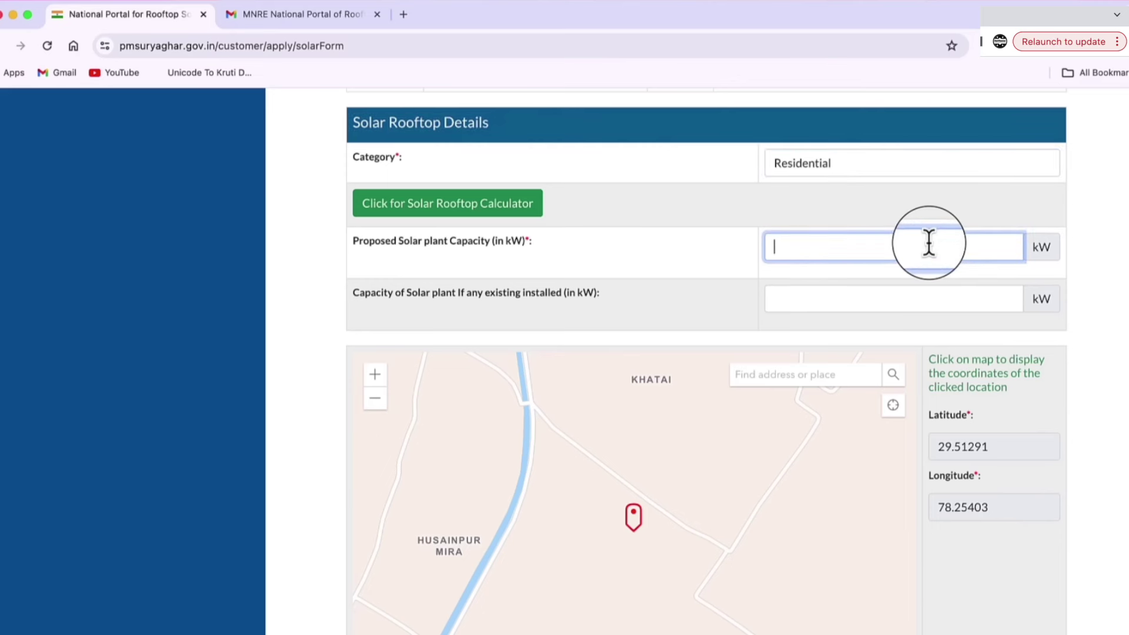
{"action": "type", "text": "2"}
{"action": "left_click", "coordinate": [771, 246]}
{"action": "type", "text": "3"}
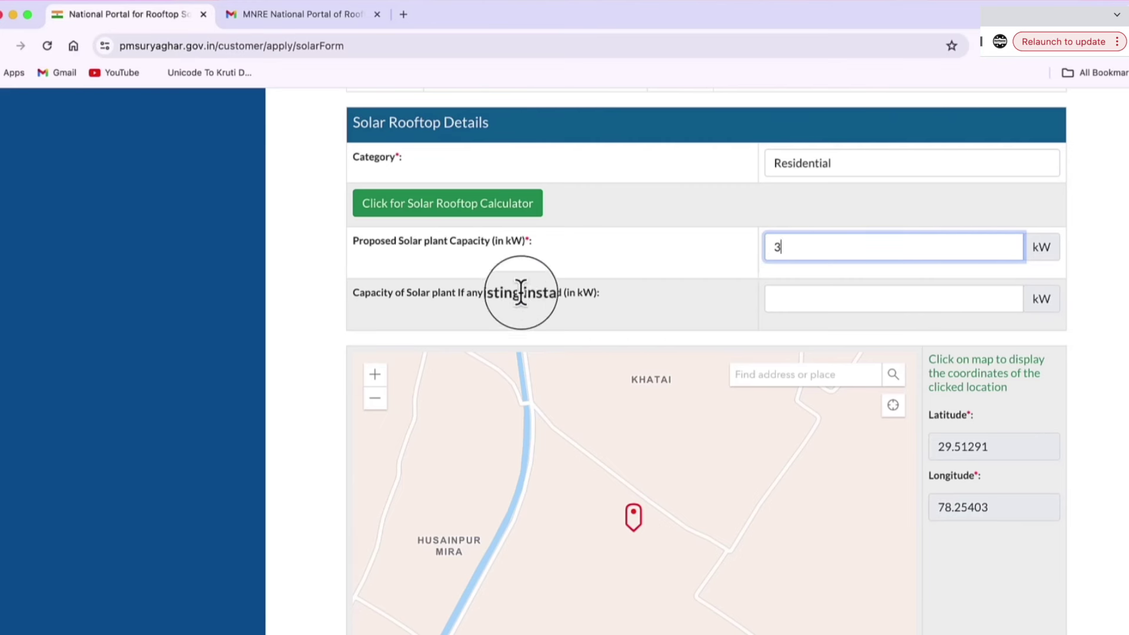
{"action": "left_click", "coordinate": [505, 208]}
Find Bijnor, Uttar Pradesh on the map, mark the site south of Government Inter College, and proceed to the document upload
{"action": "scroll", "coordinate": [505, 217], "scroll_direction": "down", "scroll_amount": 3}
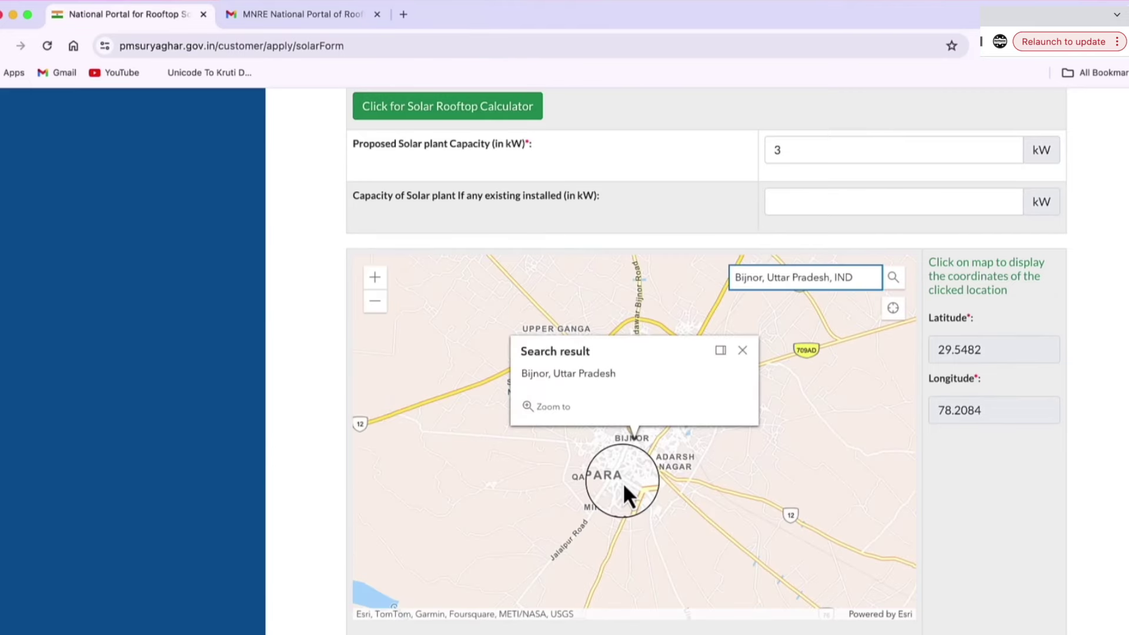
{"action": "scroll", "coordinate": [629, 447], "scroll_direction": "up", "scroll_amount": 1}
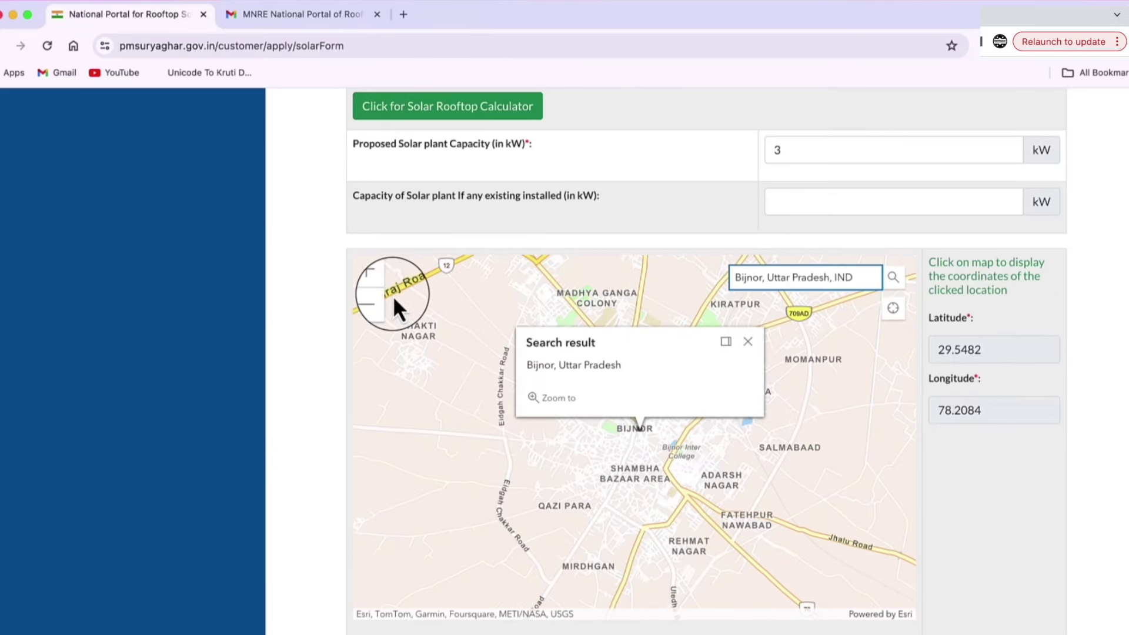
{"action": "left_click", "coordinate": [372, 275]}
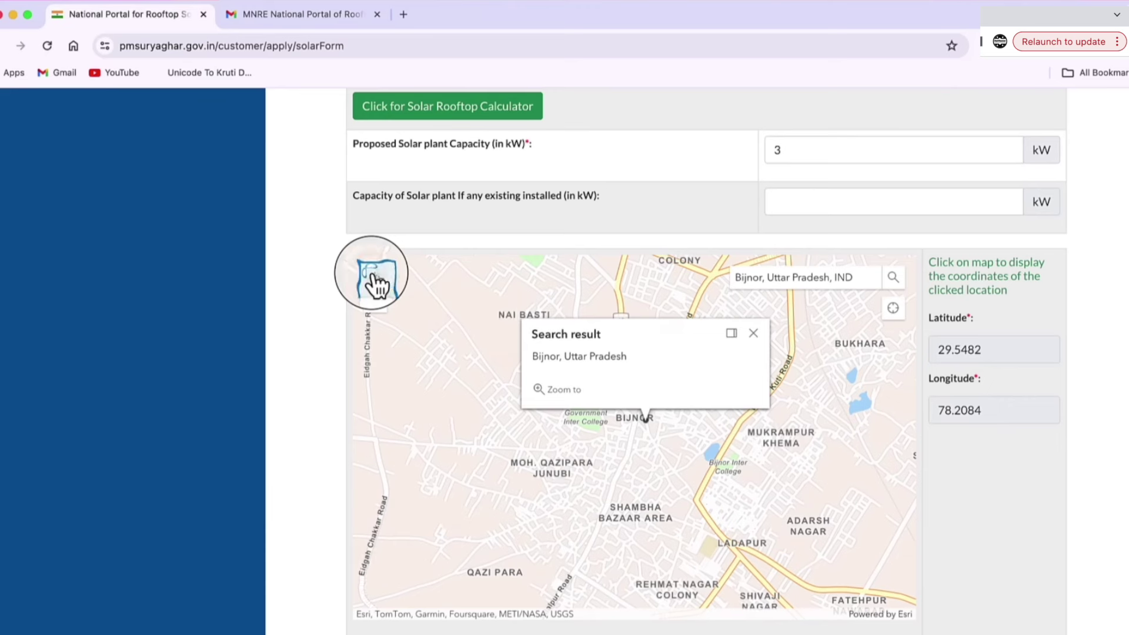
{"action": "left_click", "coordinate": [373, 277]}
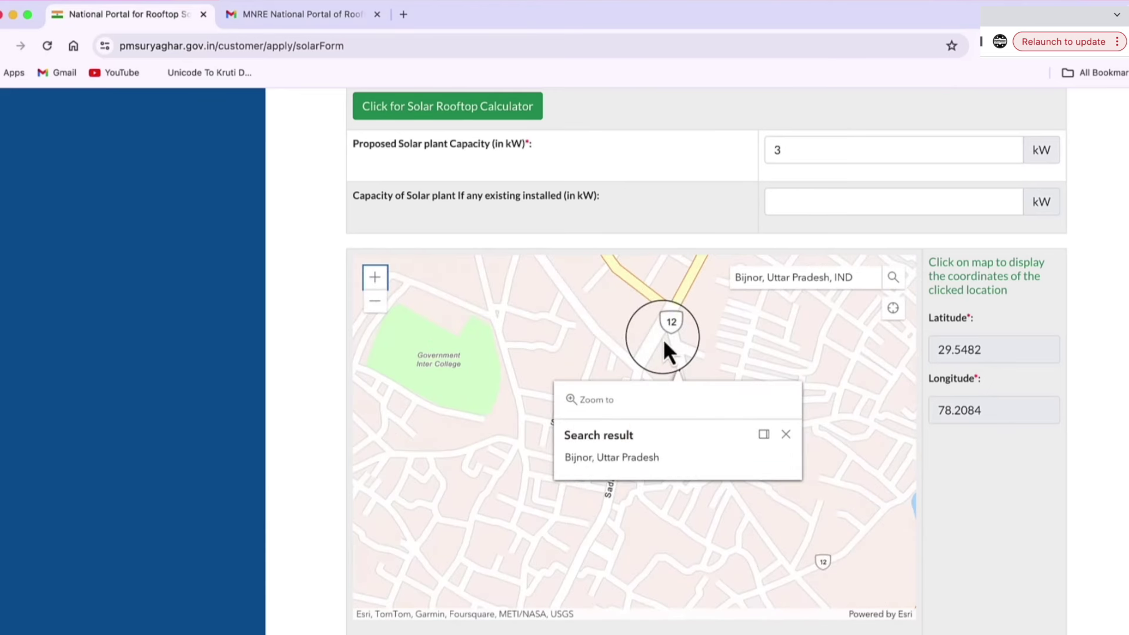
{"action": "left_click", "coordinate": [475, 477]}
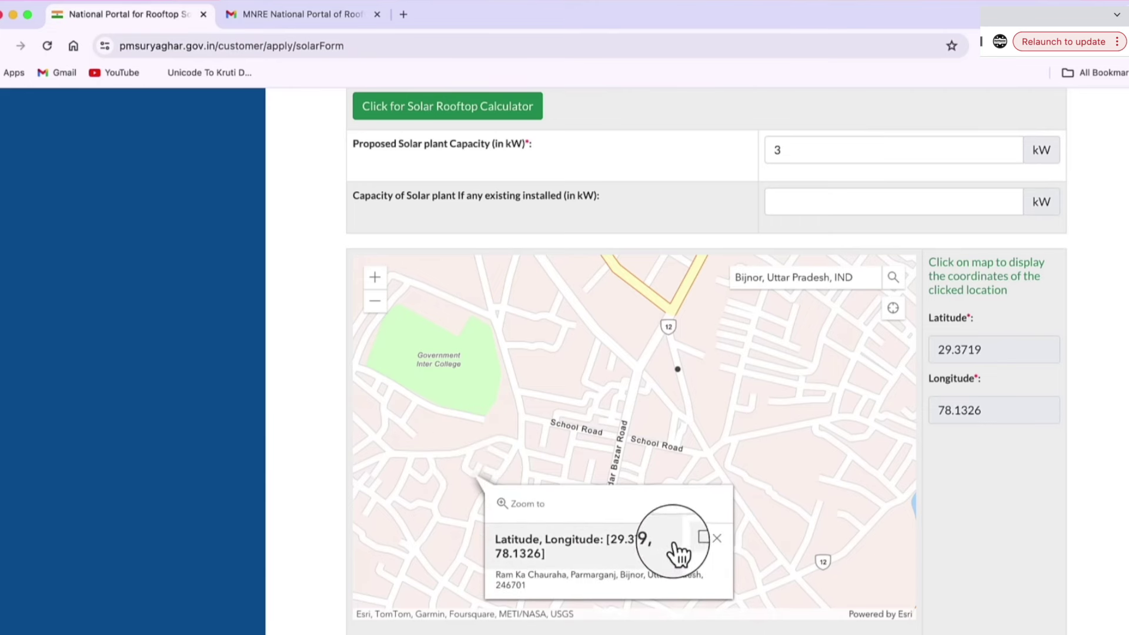
{"action": "scroll", "coordinate": [675, 545], "scroll_direction": "down", "scroll_amount": 3}
{"action": "left_click", "coordinate": [408, 604]}
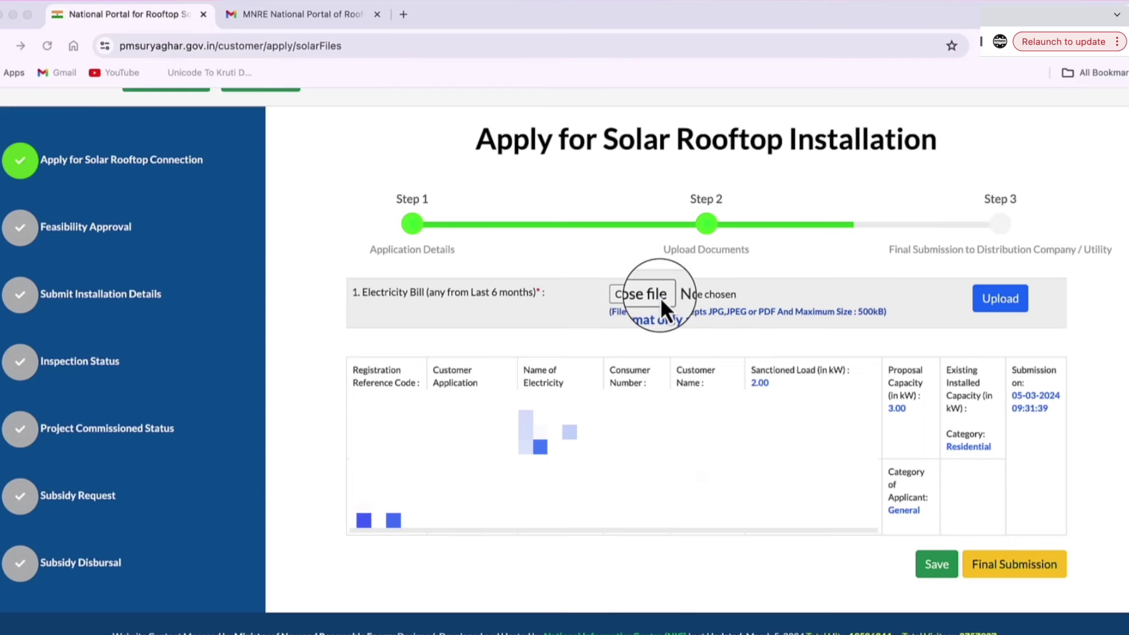
Upload the electricity bill and make the final submission of the rooftop solar application
{"action": "left_click", "coordinate": [998, 303]}
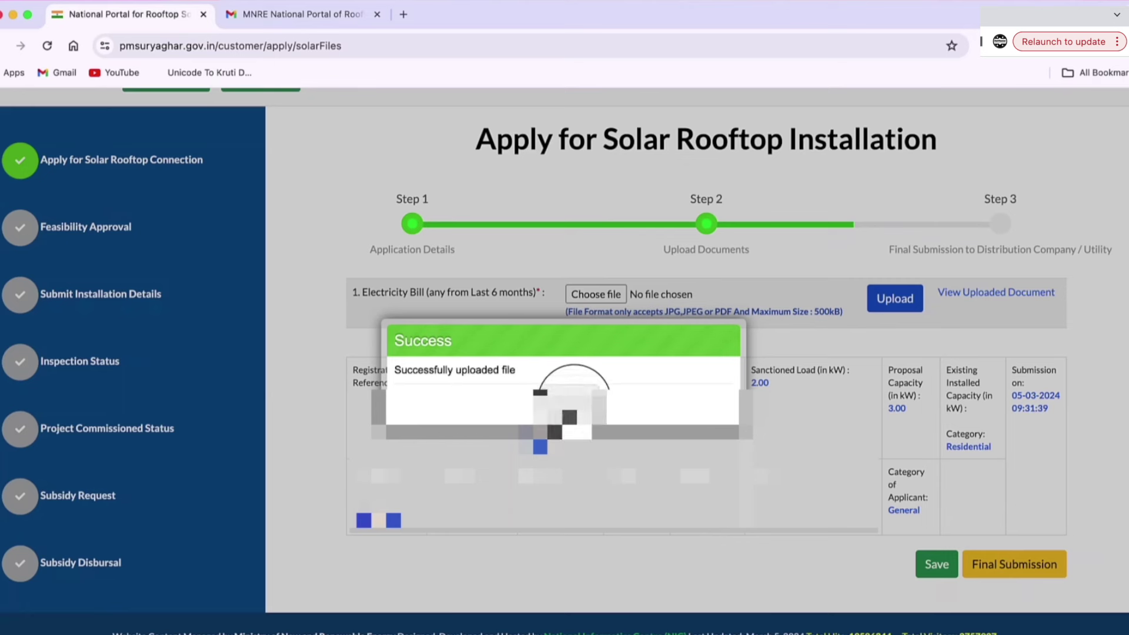
{"action": "left_click", "coordinate": [575, 403]}
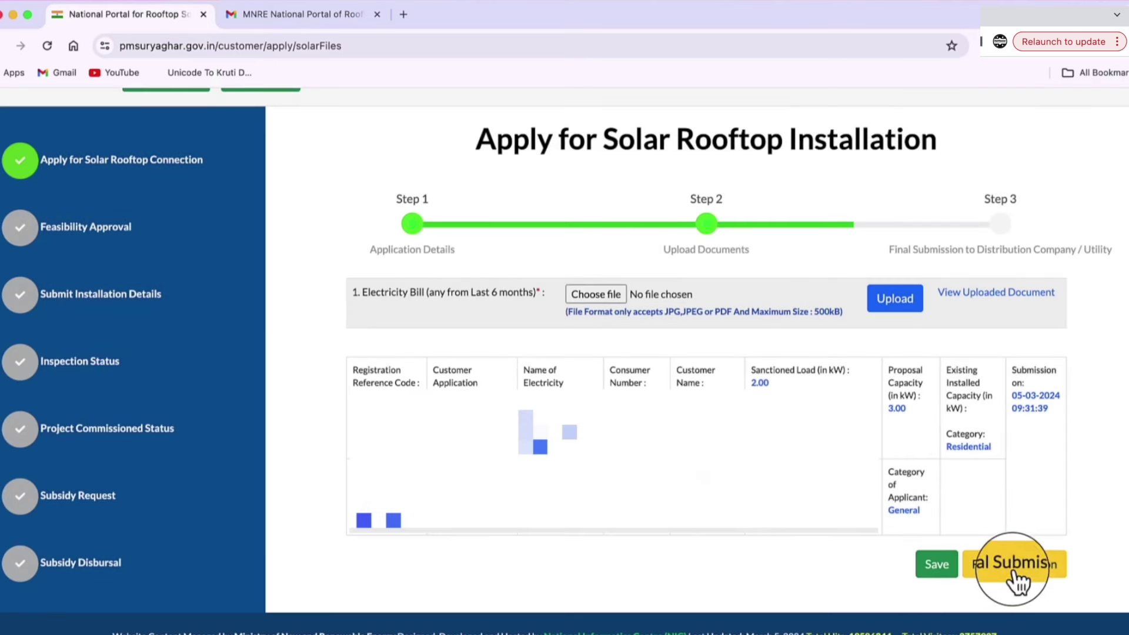
{"action": "left_click", "coordinate": [1045, 574]}
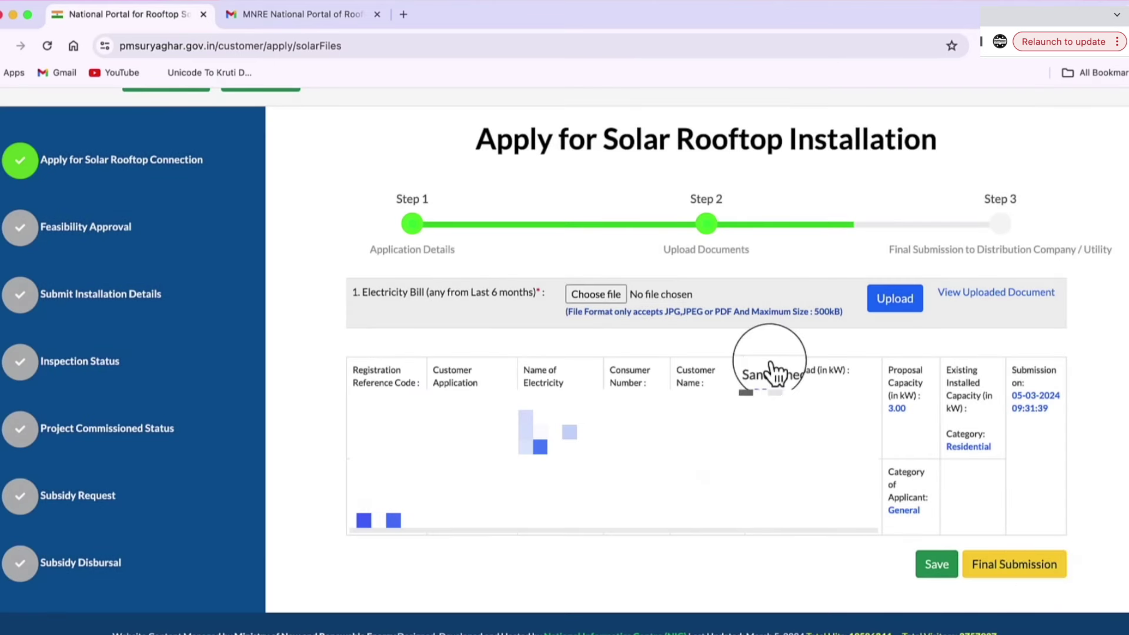
{"action": "left_click", "coordinate": [535, 353]}
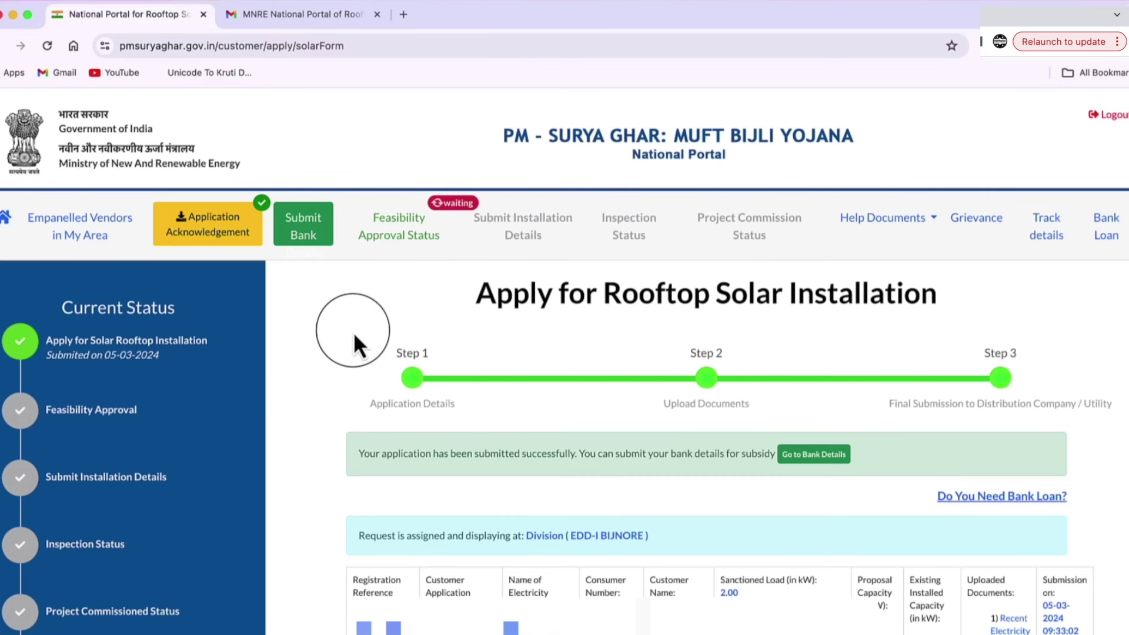
Open the bank details form for the subsidy and submit it to MNRE
{"action": "left_click", "coordinate": [309, 238]}
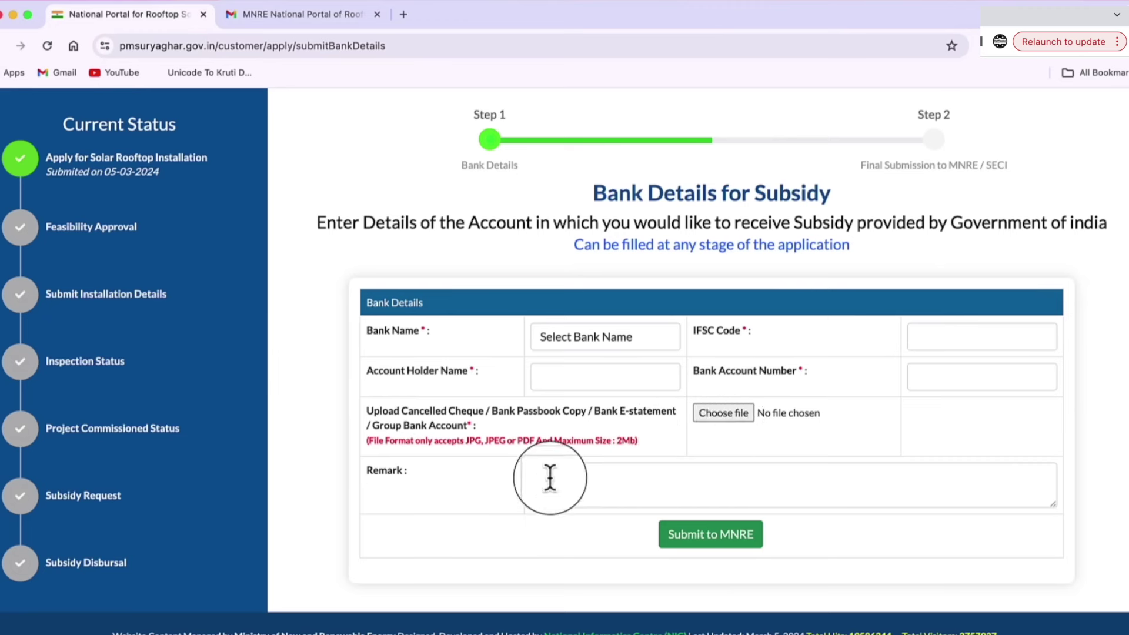
{"action": "left_click", "coordinate": [710, 536]}
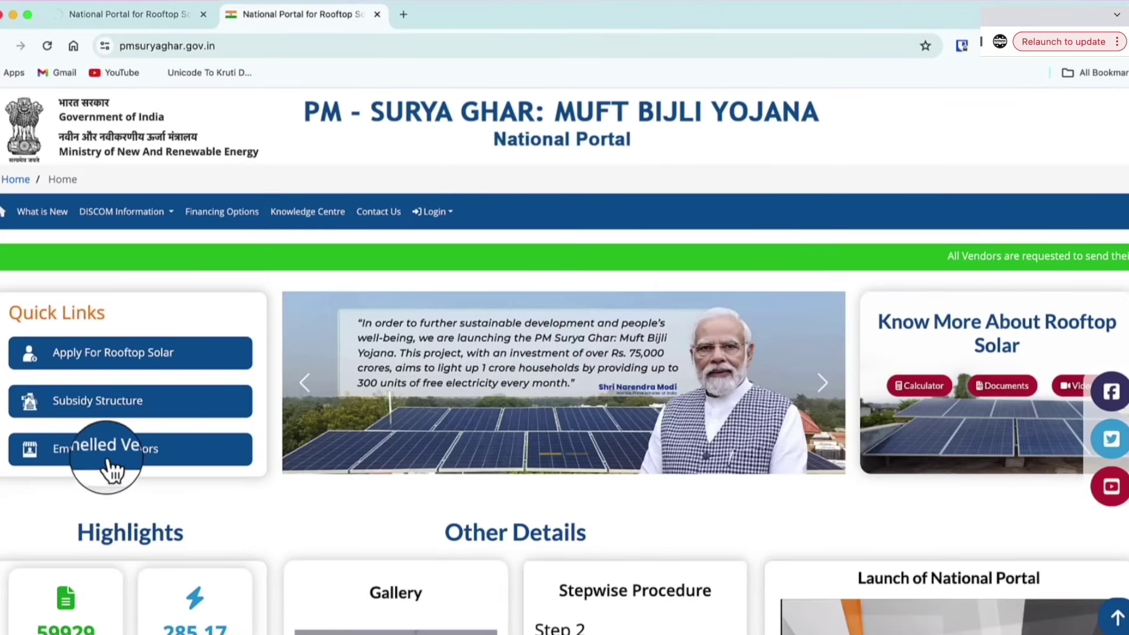
Open the portal's list of empanelled vendors and filter it by "uttar pr"
{"action": "left_click", "coordinate": [155, 461]}
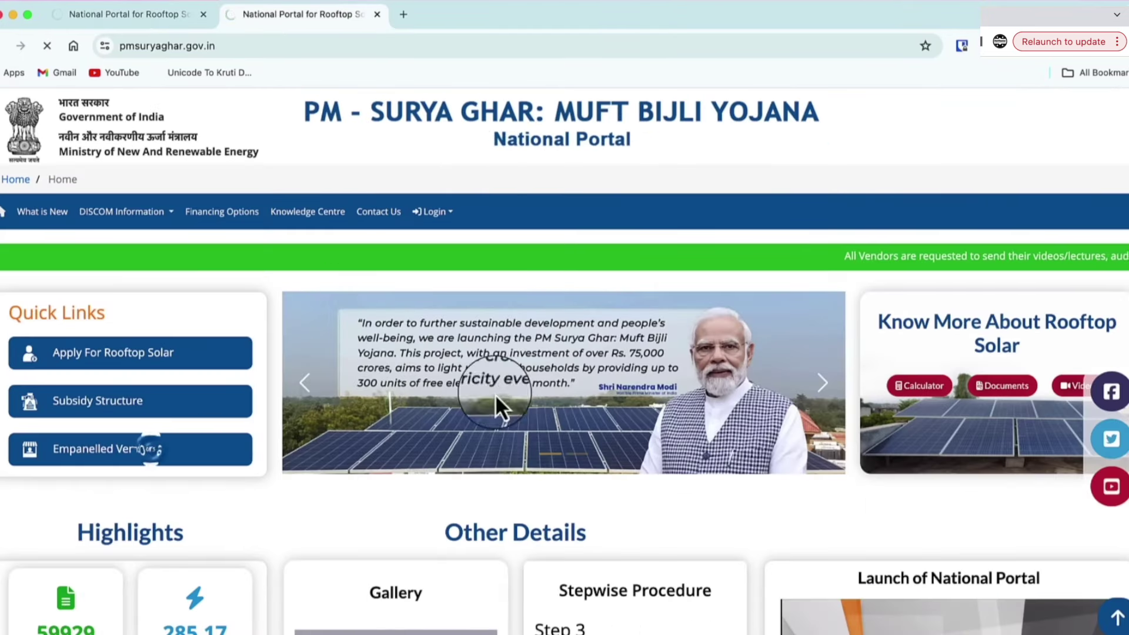
{"action": "left_click", "coordinate": [934, 300]}
{"action": "type", "text": "u"}
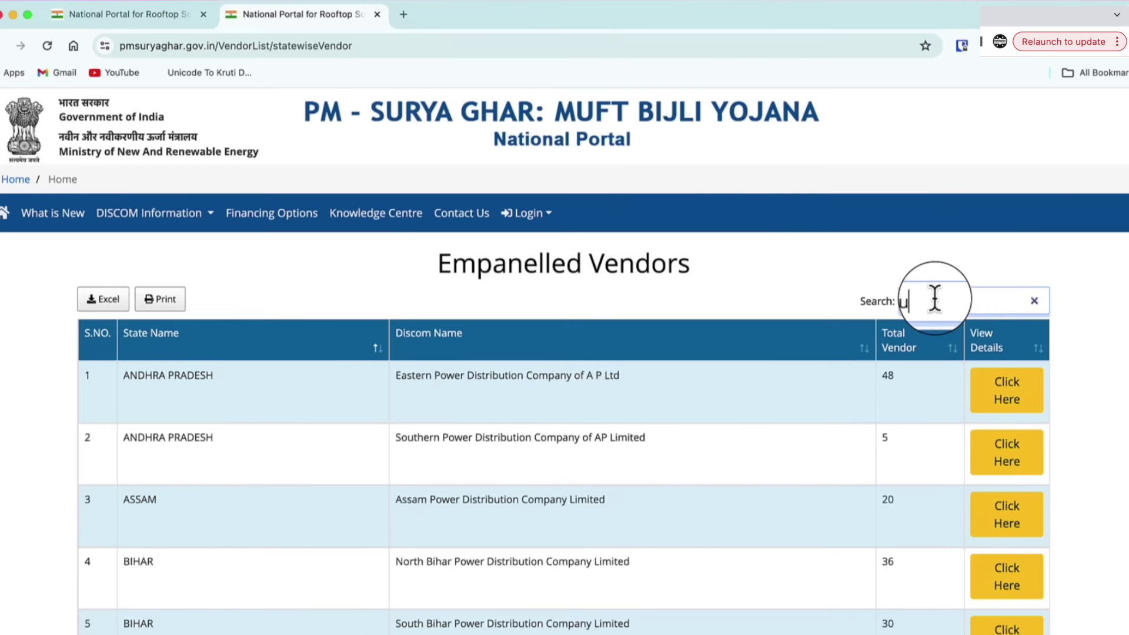
{"action": "type", "text": "ttar pr"}
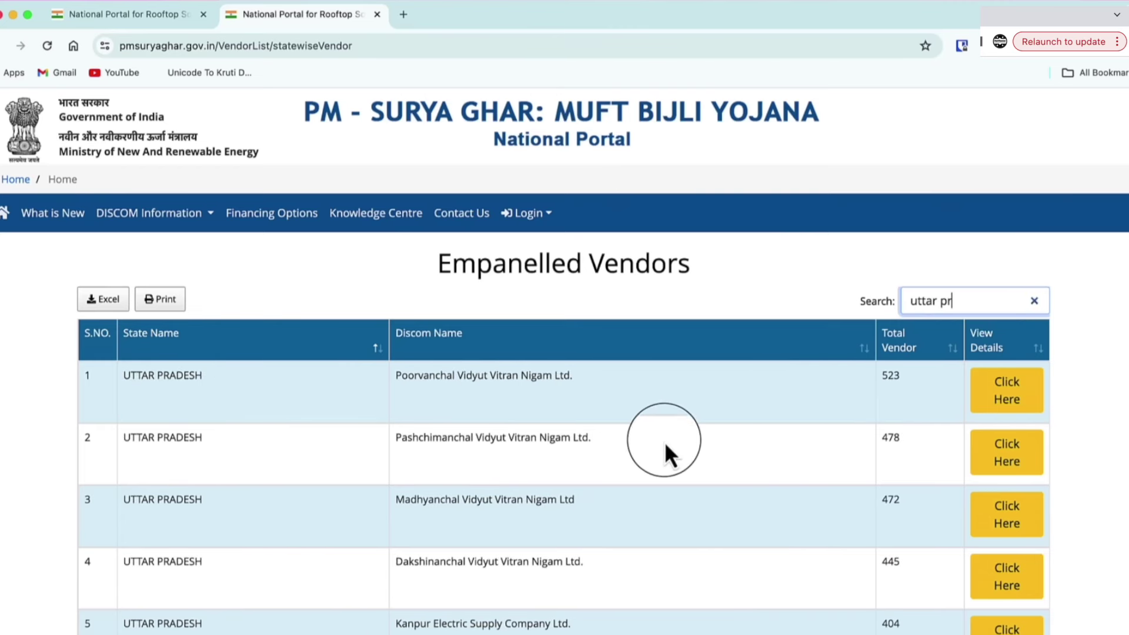
{"action": "scroll", "coordinate": [668, 444], "scroll_direction": "down", "scroll_amount": 3}
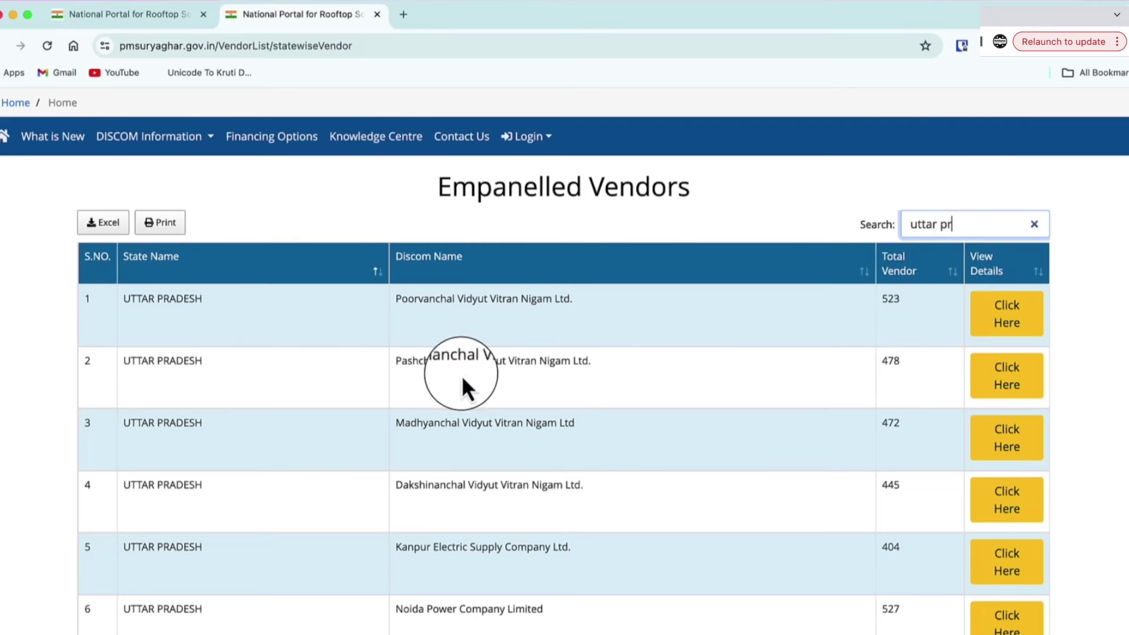
View the vendors empanelled by Pashchimanchal Vidyut Vitran Nigam Ltd. and highlight the email and name of SUNWIND DEVICES PVT LTD
{"action": "left_click", "coordinate": [1013, 385]}
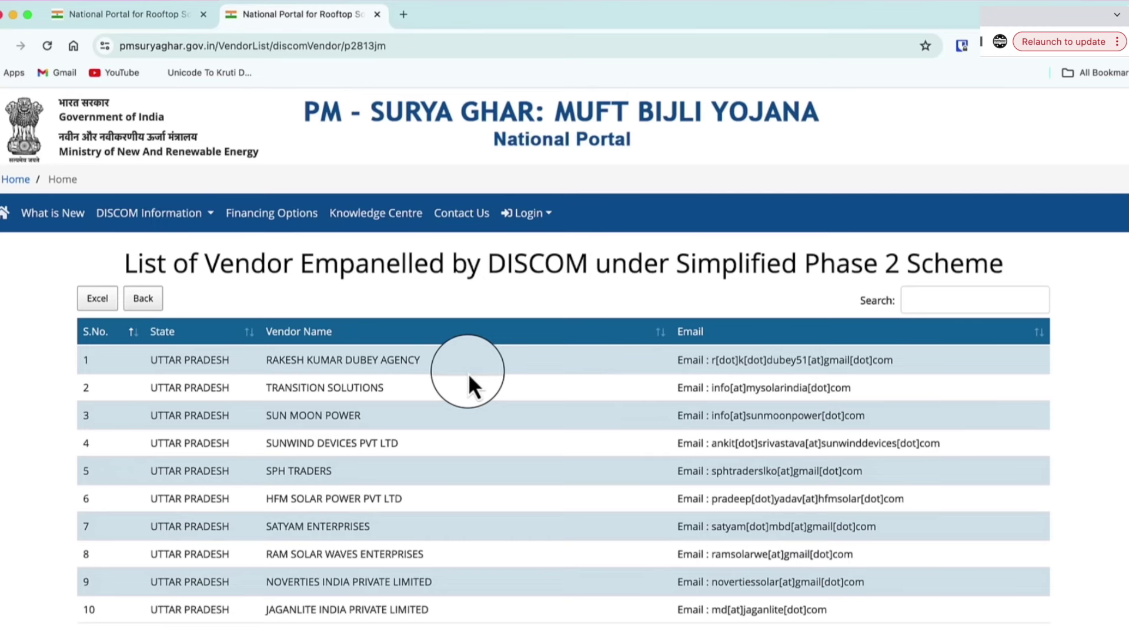
{"action": "scroll", "coordinate": [516, 471], "scroll_direction": "down", "scroll_amount": 1}
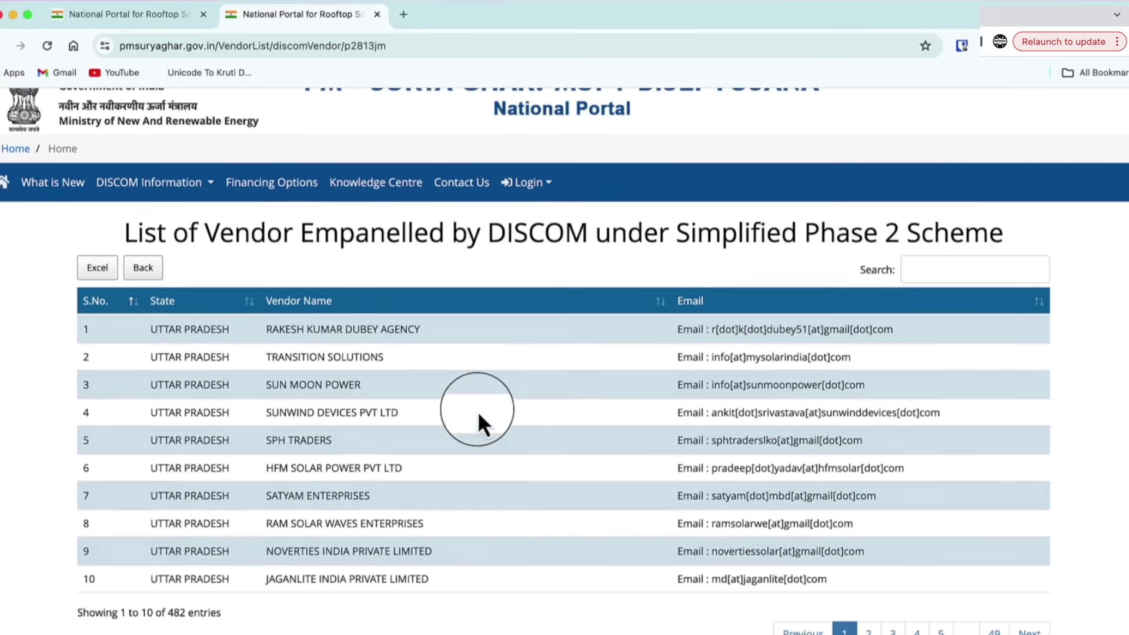
{"action": "left_click_drag", "start_coordinate": [712, 412], "coordinate": [947, 418]}
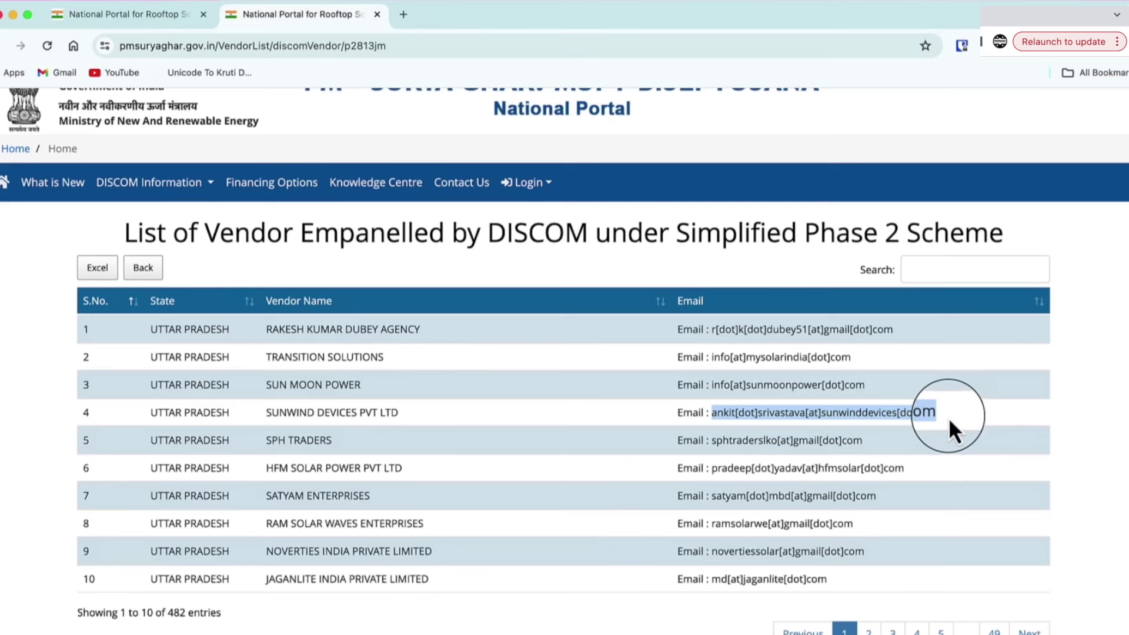
{"action": "left_click_drag", "start_coordinate": [263, 412], "coordinate": [411, 416]}
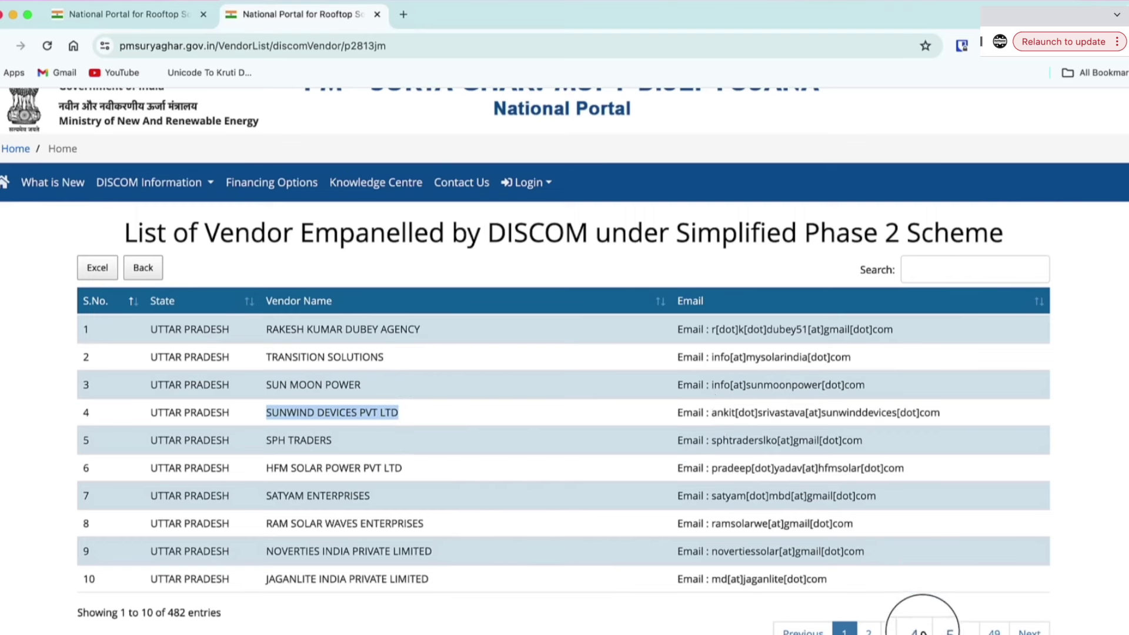
{"action": "left_click", "coordinate": [917, 630]}
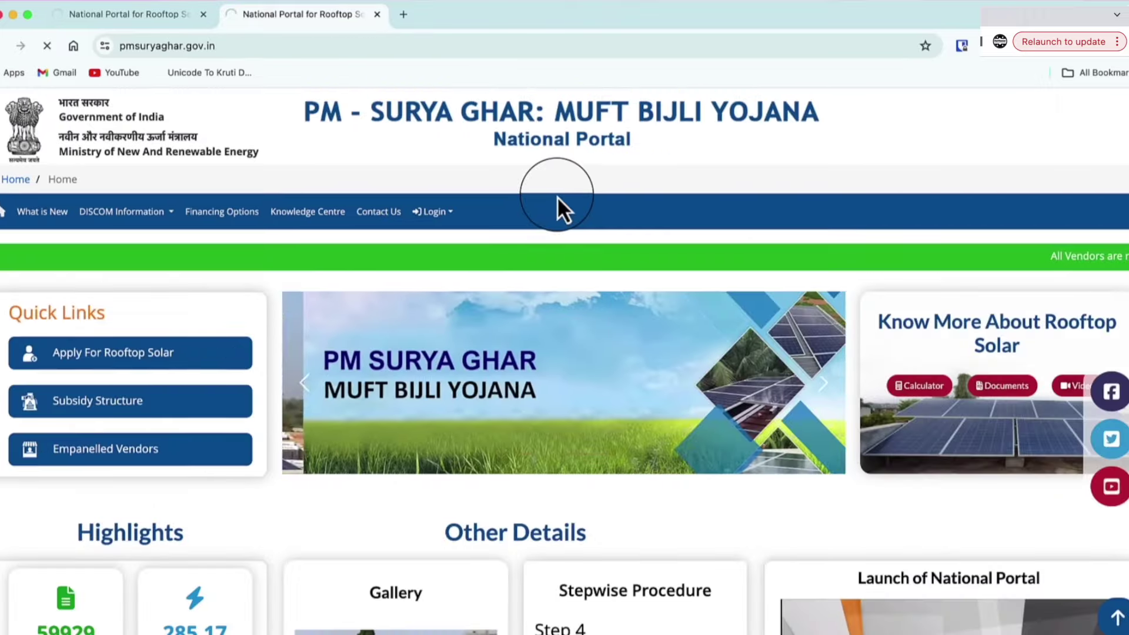